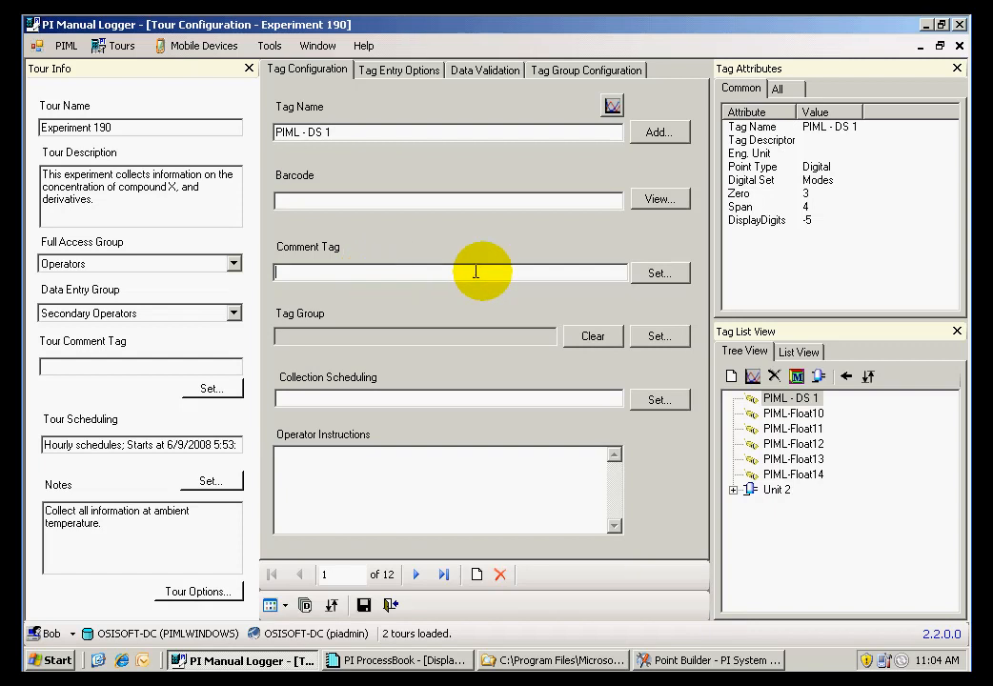
# Set the comment tag of PIML - DS 1 to PIML-String6 through the tag search
pyautogui.click(659, 273)
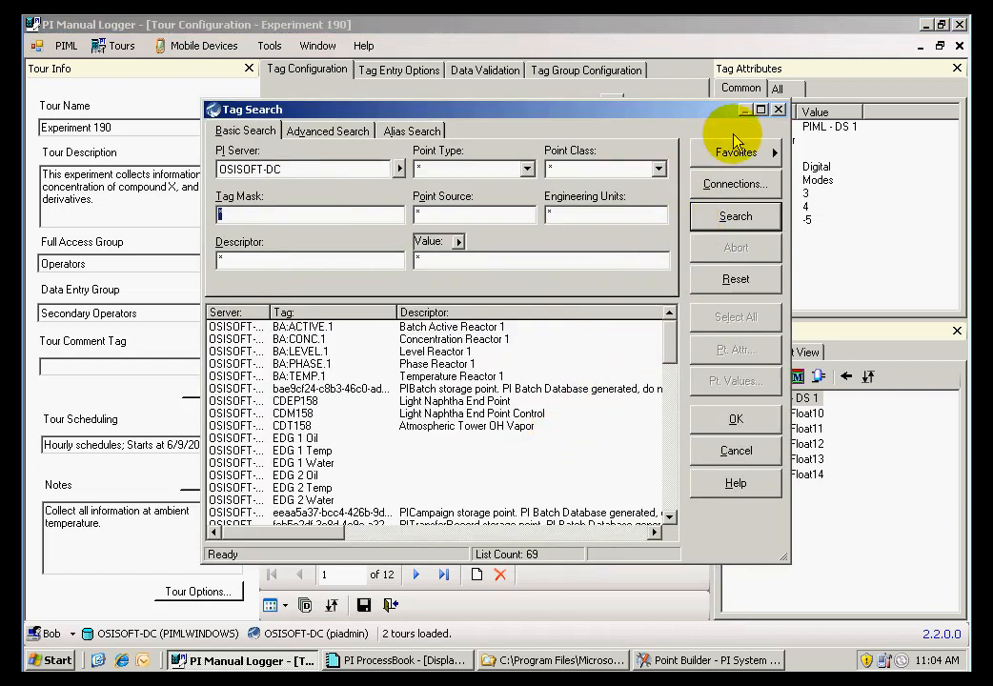
pyautogui.click(780, 109)
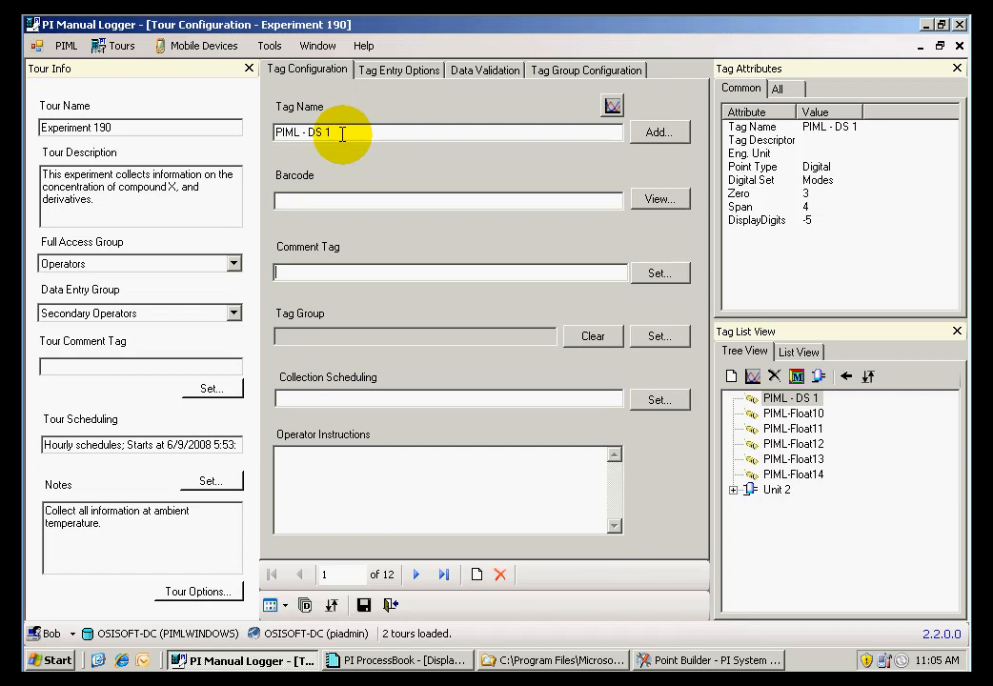
pyautogui.click(656, 276)
pyautogui.moveTo(671, 354); pyautogui.dragTo(672, 505)
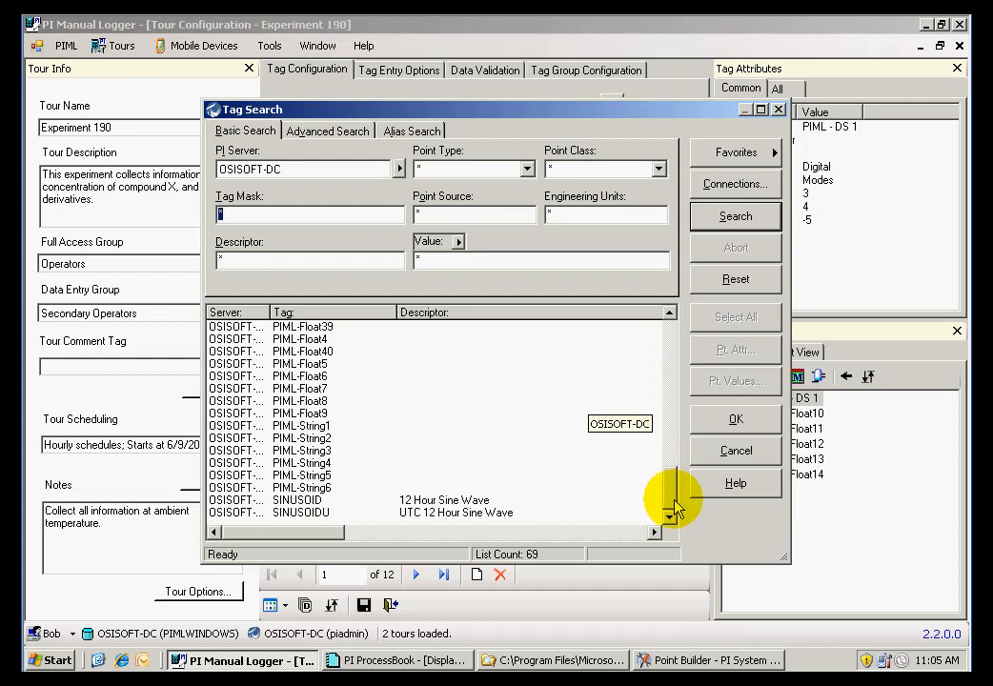
pyautogui.click(295, 487)
pyautogui.click(734, 422)
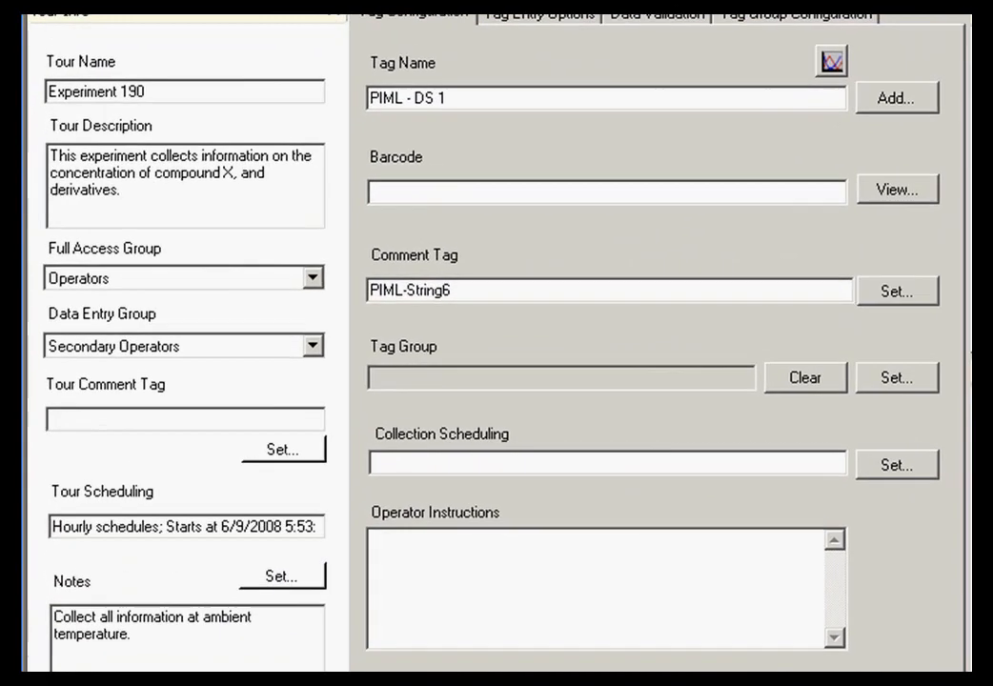
# Try the last-comment default and user-name annotation tour options, discard them, and clear the comment tag of PIML - DS 1
pyautogui.click(286, 679)
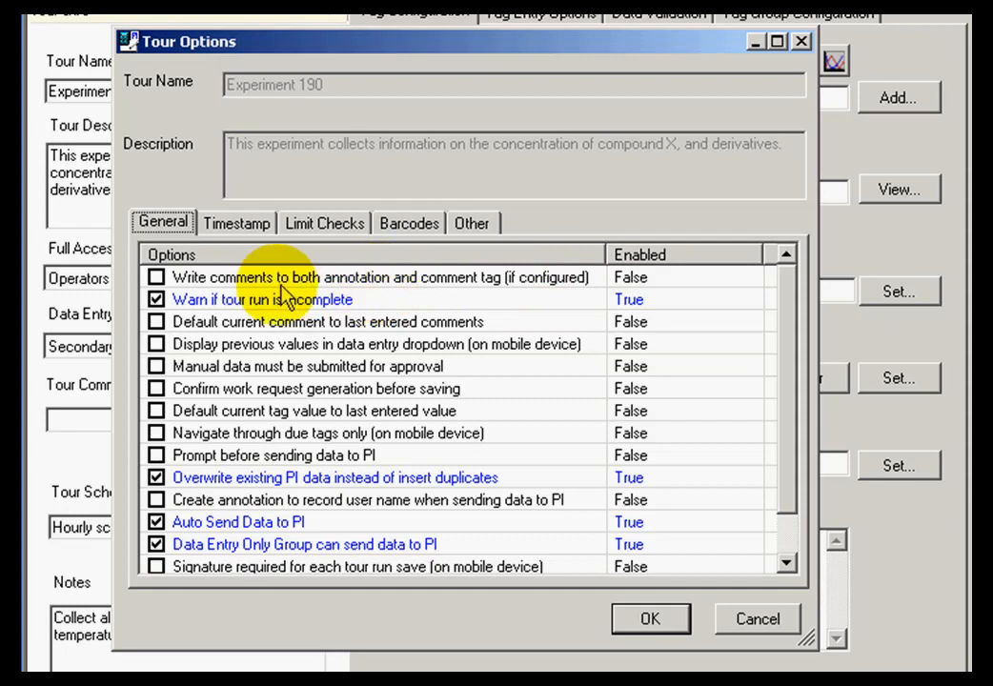
pyautogui.click(156, 322)
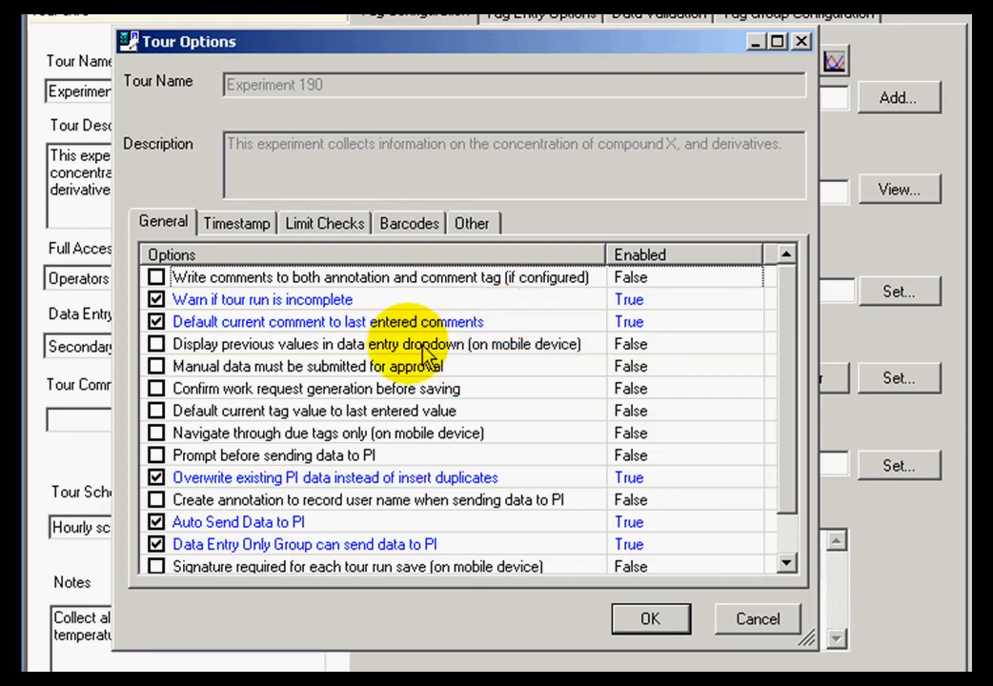
pyautogui.click(155, 322)
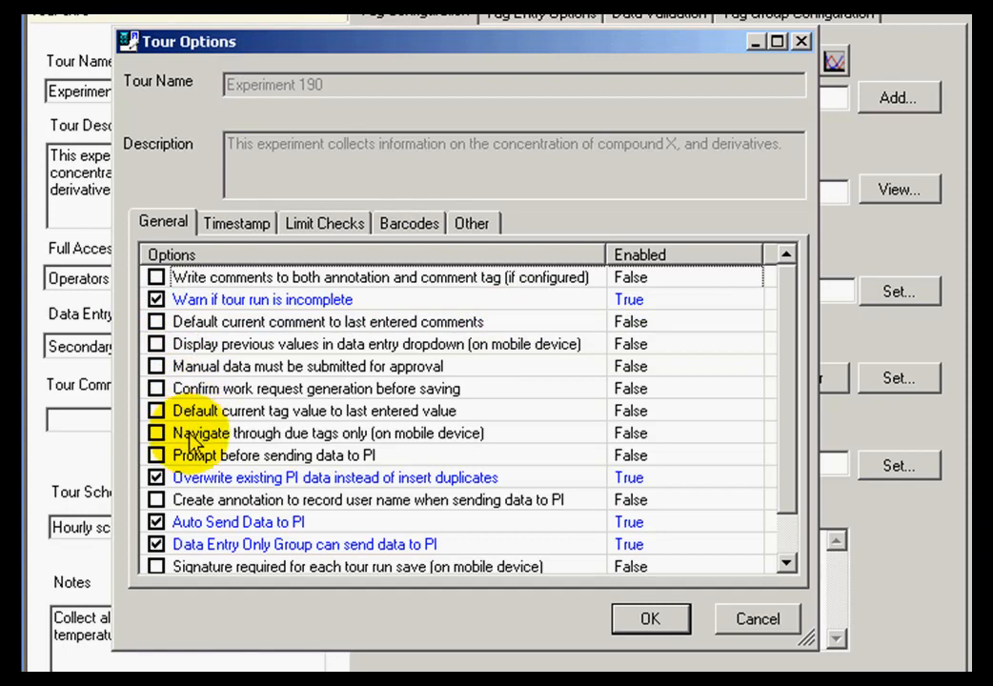
pyautogui.click(157, 501)
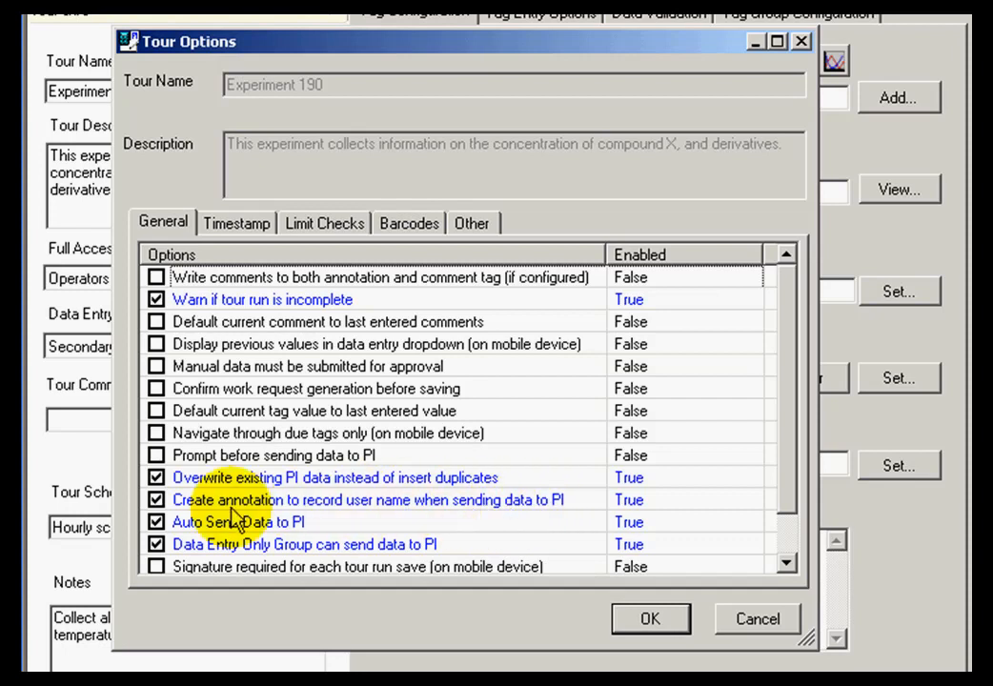
pyautogui.click(156, 500)
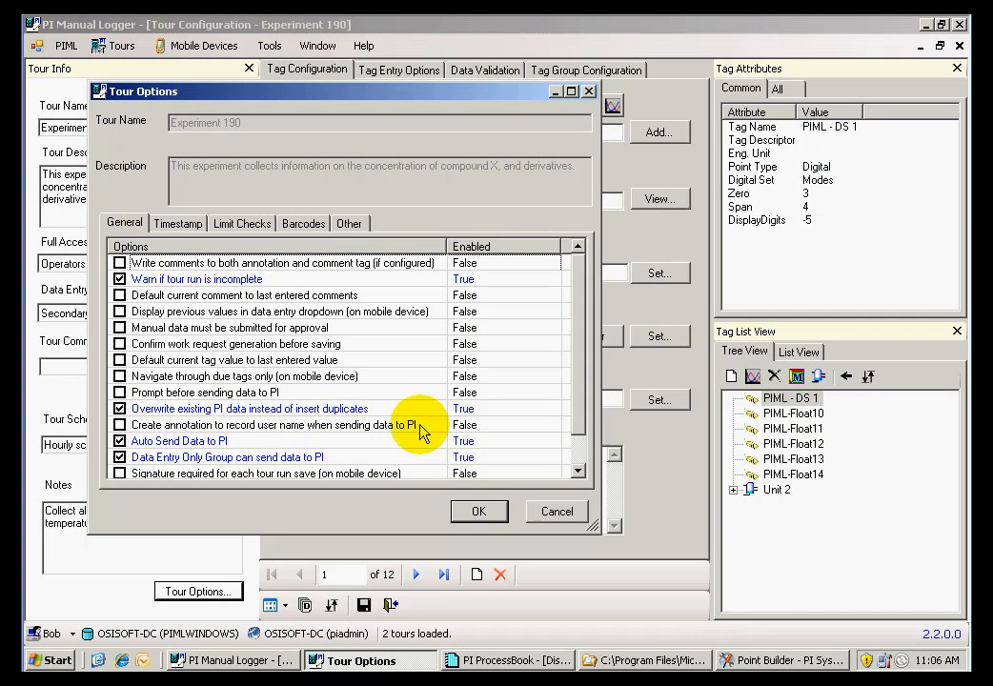
pyautogui.click(555, 512)
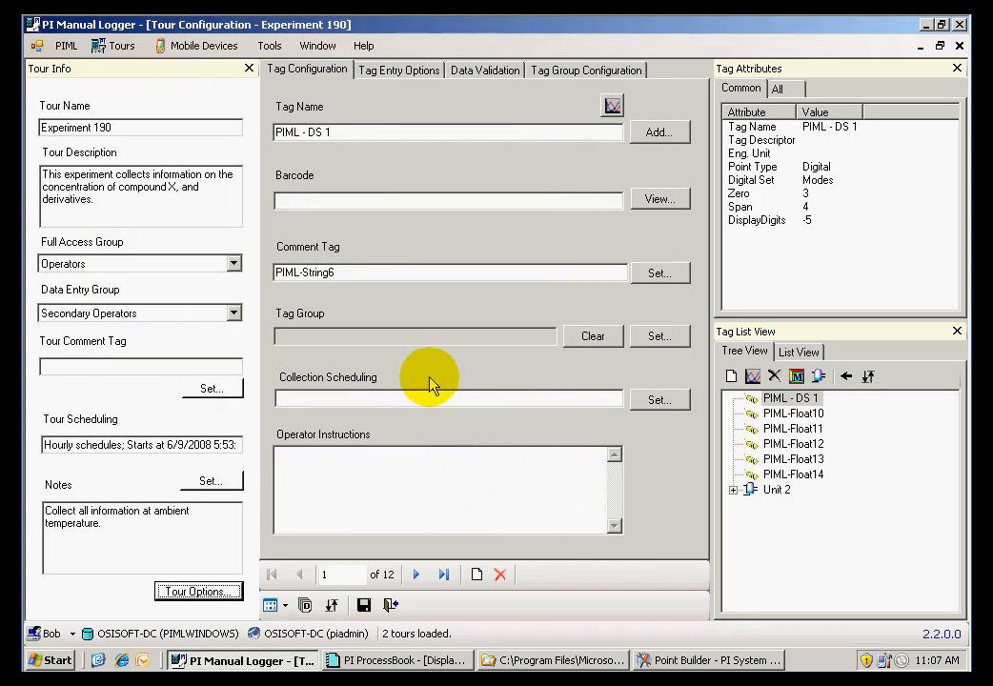
pyautogui.moveTo(390, 271); pyautogui.dragTo(263, 272)
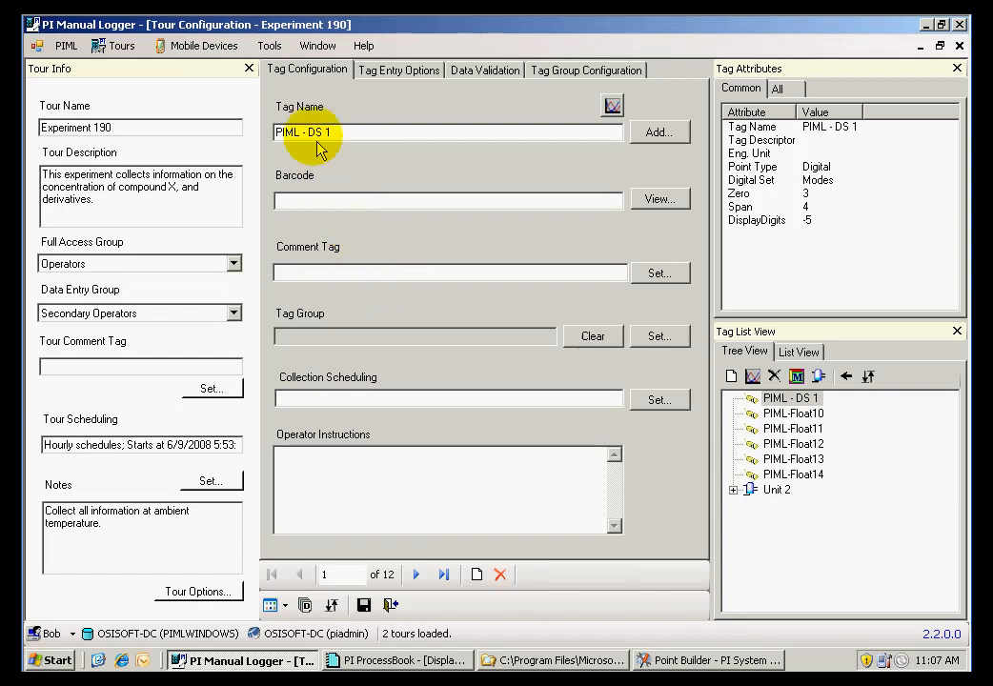
# Delete the Compound X and SYSTEM templates in the Comment Template Builder
pyautogui.click(270, 47)
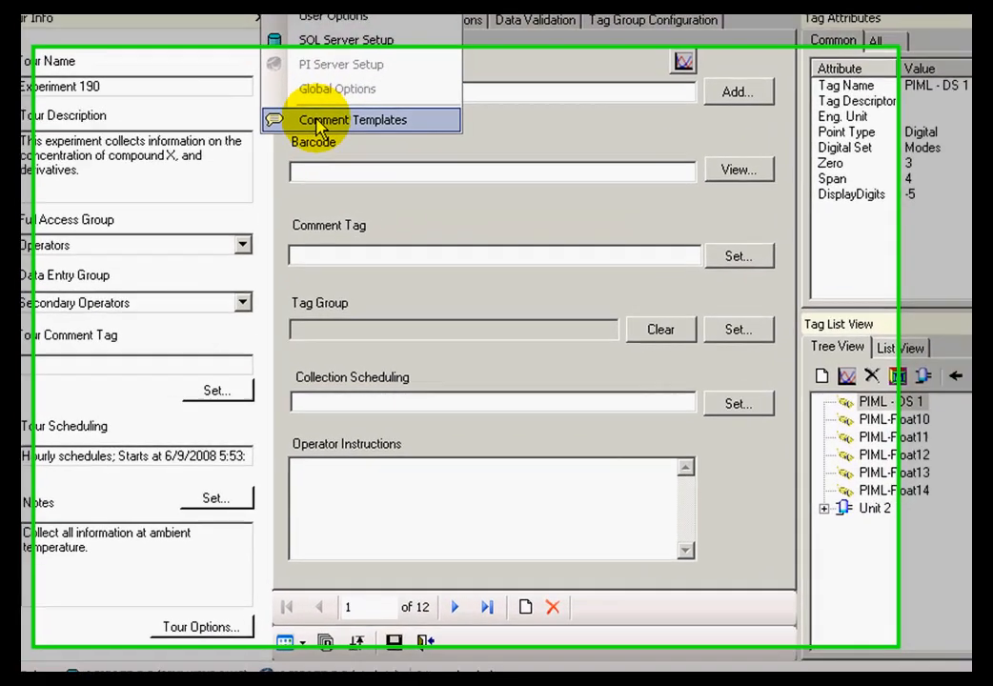
pyautogui.click(319, 156)
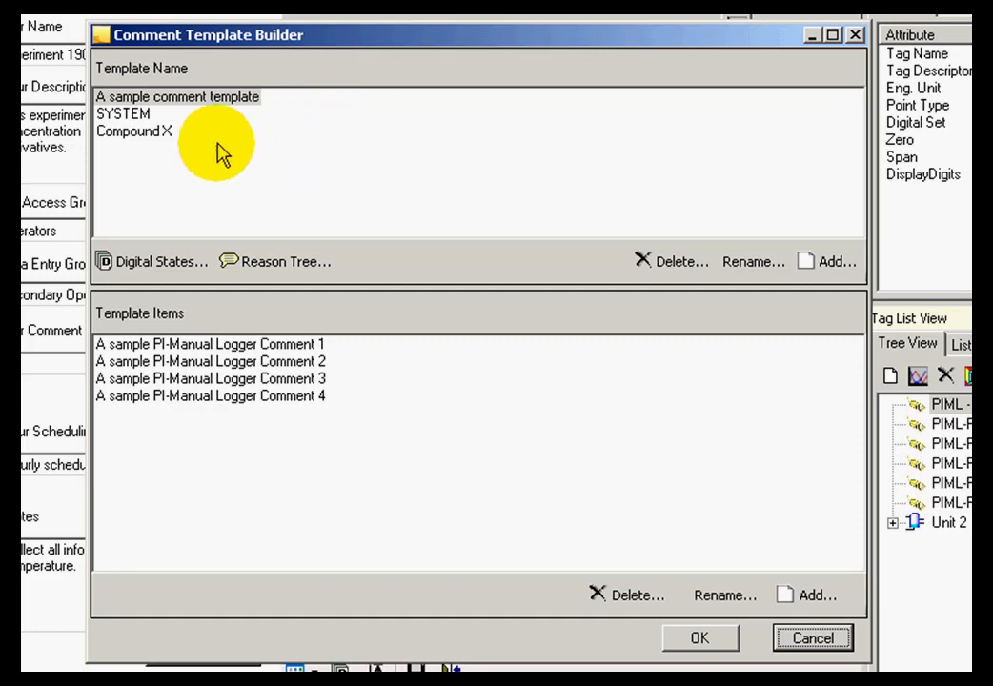
pyautogui.click(160, 136)
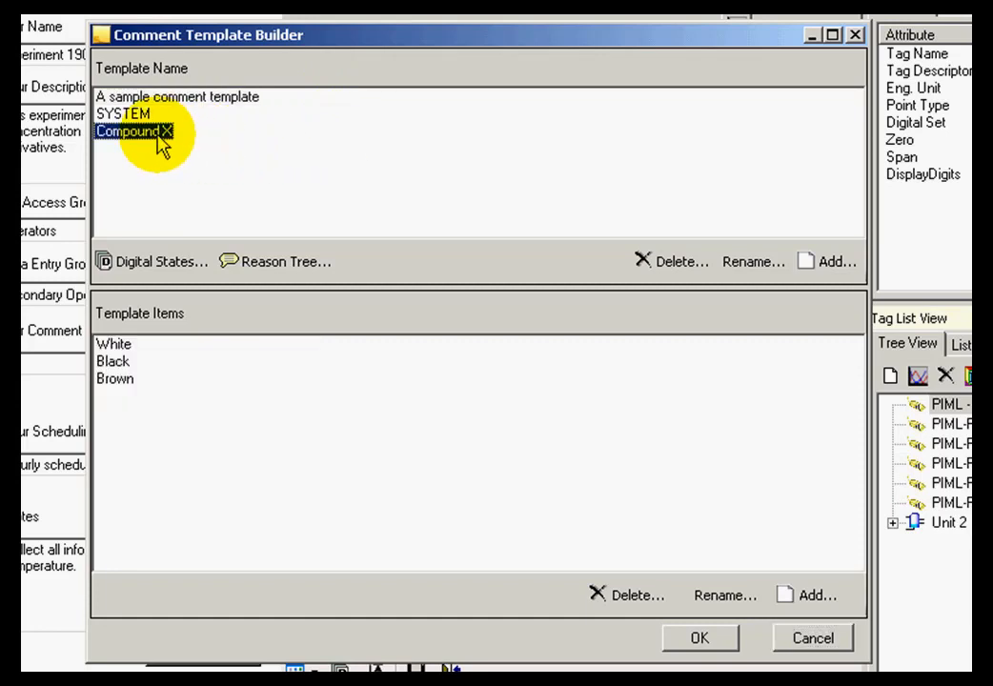
pyautogui.click(659, 272)
pyautogui.click(541, 388)
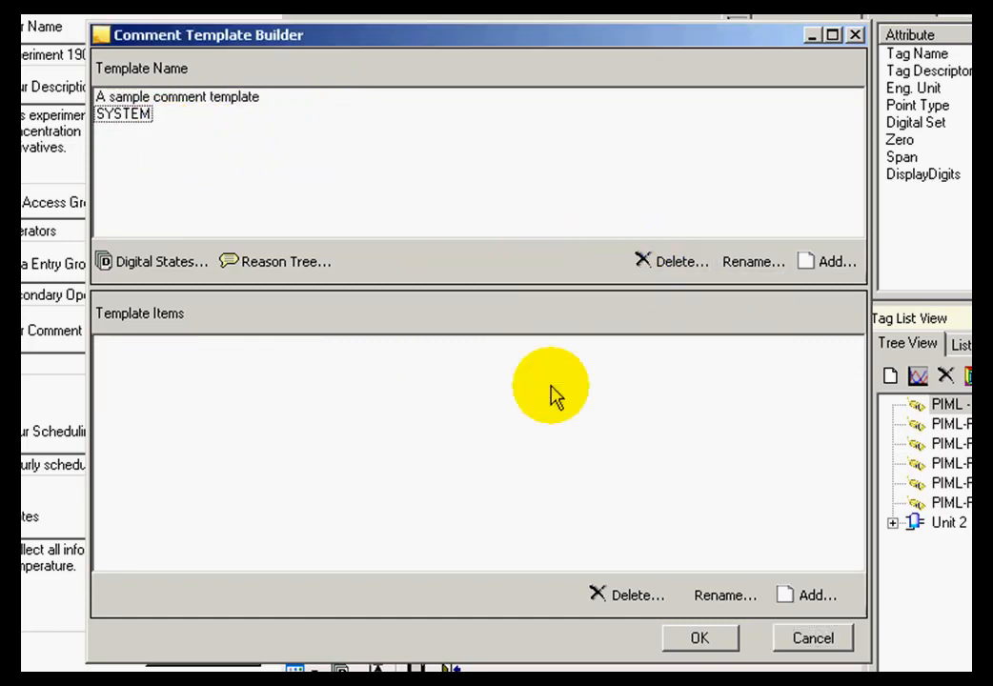
pyautogui.click(138, 116)
pyautogui.click(662, 267)
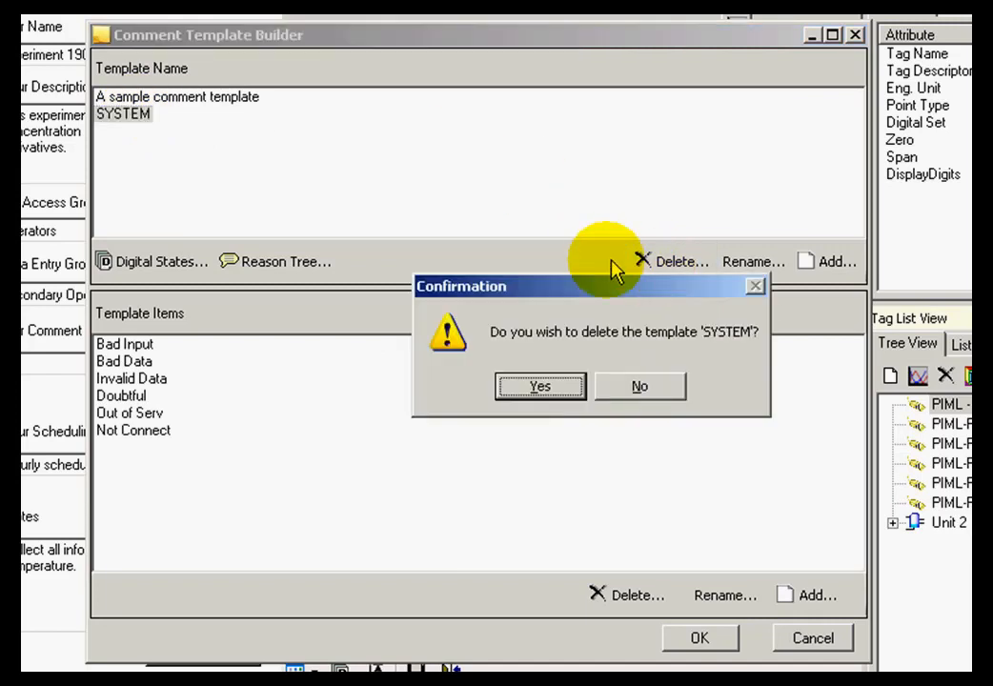
pyautogui.click(556, 389)
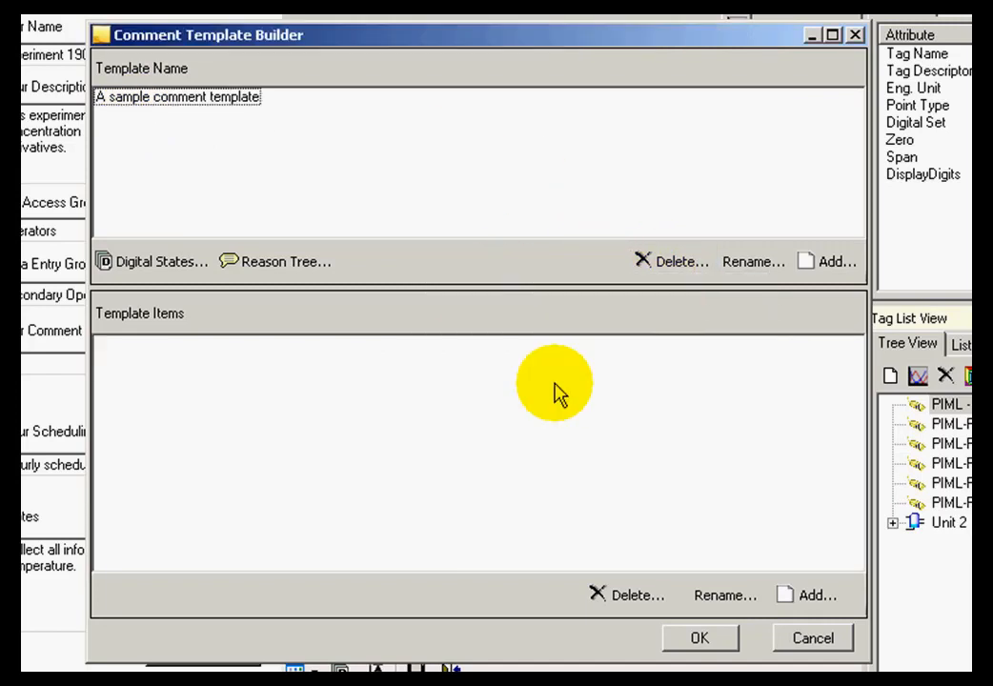
# Create a new comment template named Compound X
pyautogui.click(816, 269)
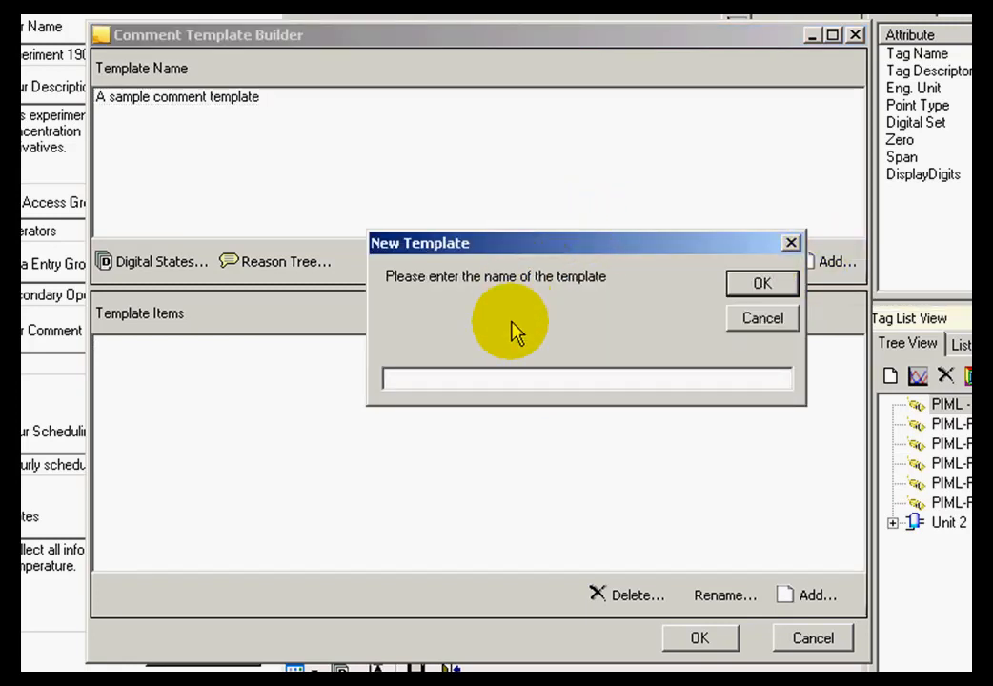
pyautogui.write('c0')
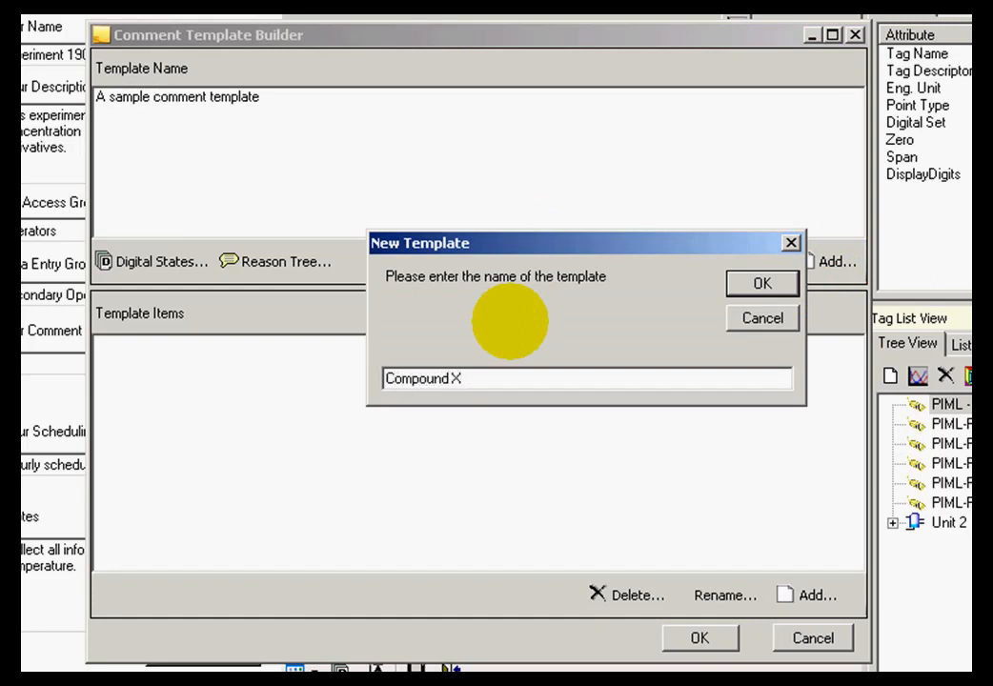
pyautogui.click(752, 285)
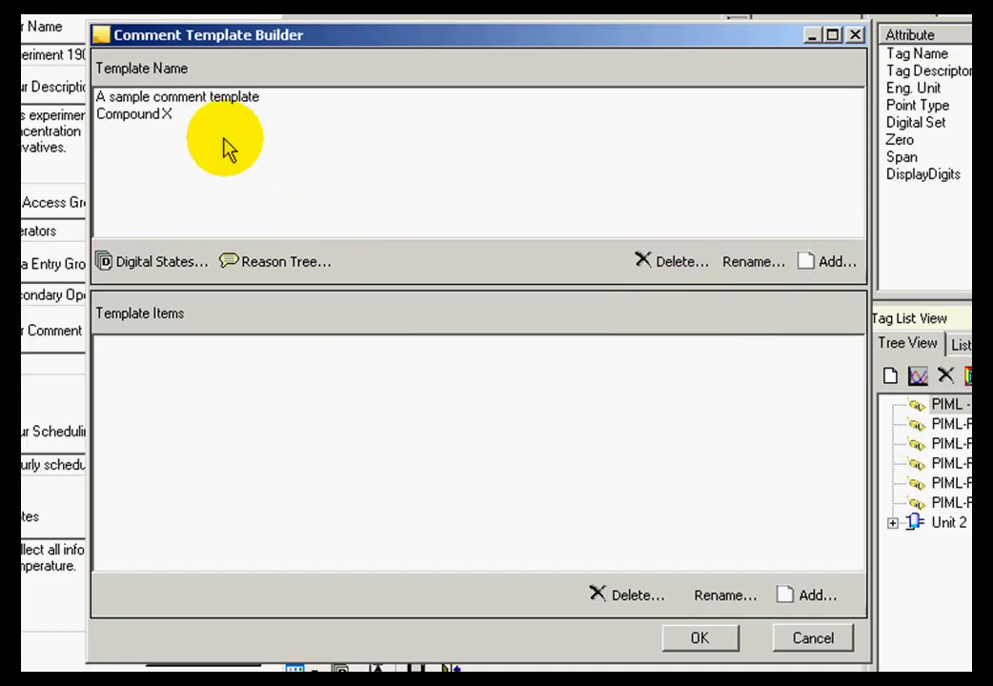
# Add the items White, Black and Brown to the Compound X template and close the Comment Template Builder
pyautogui.click(169, 117)
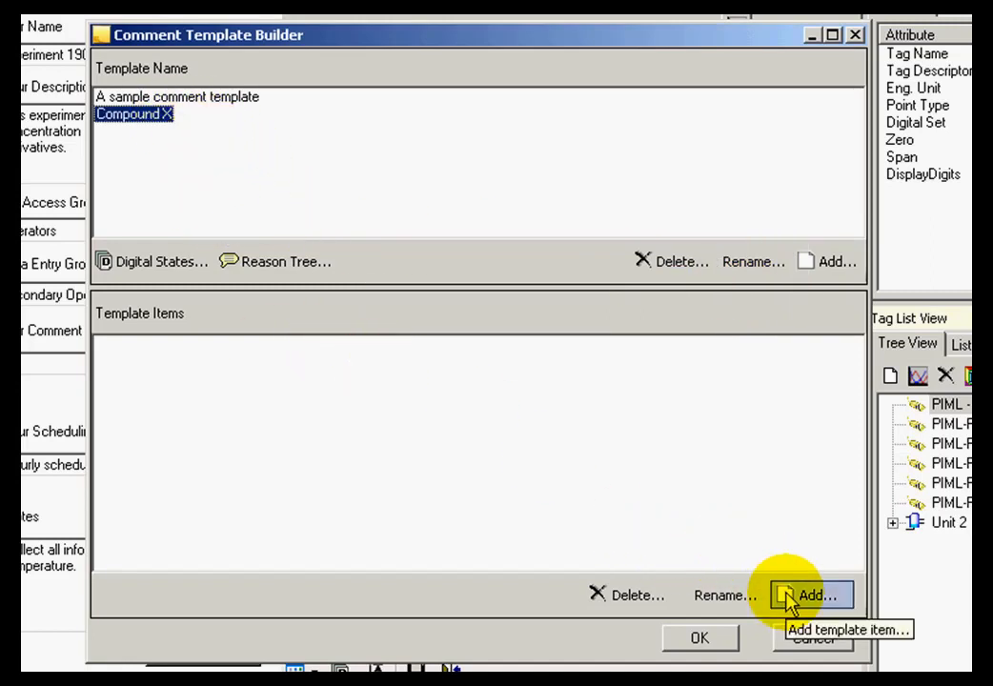
pyautogui.click(788, 597)
pyautogui.moveTo(636, 257); pyautogui.dragTo(677, 379)
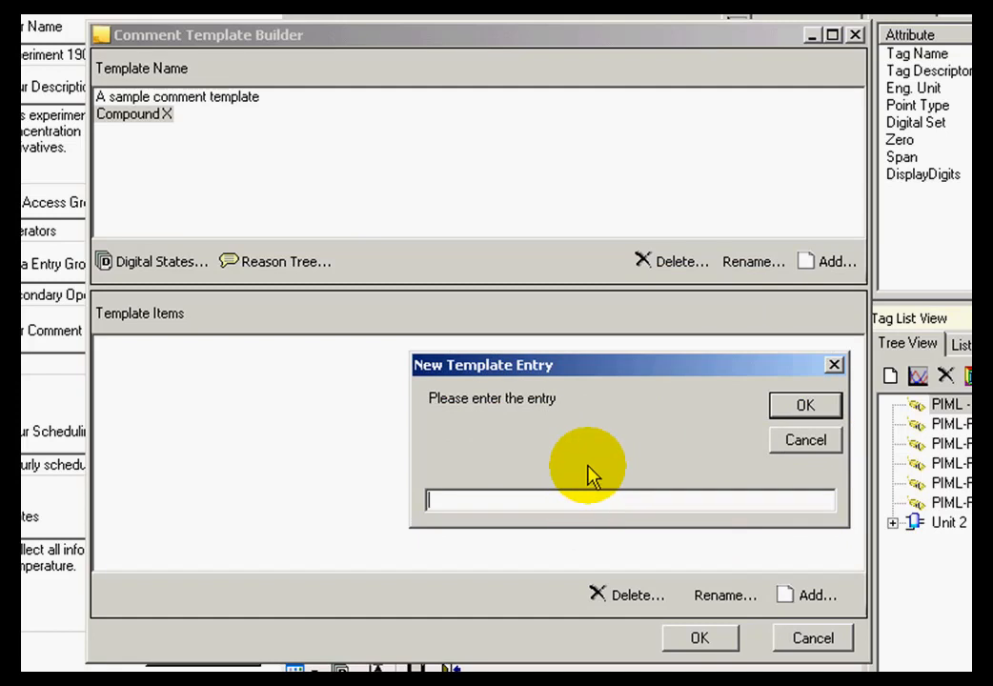
pyautogui.write('White')
pyautogui.press('Return')
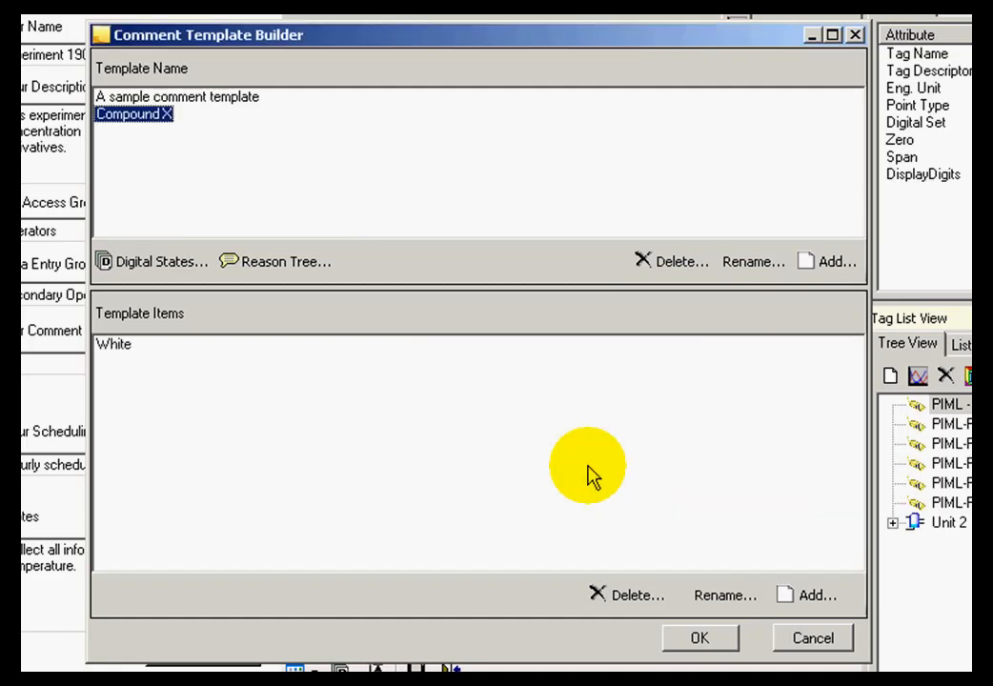
pyautogui.click(793, 595)
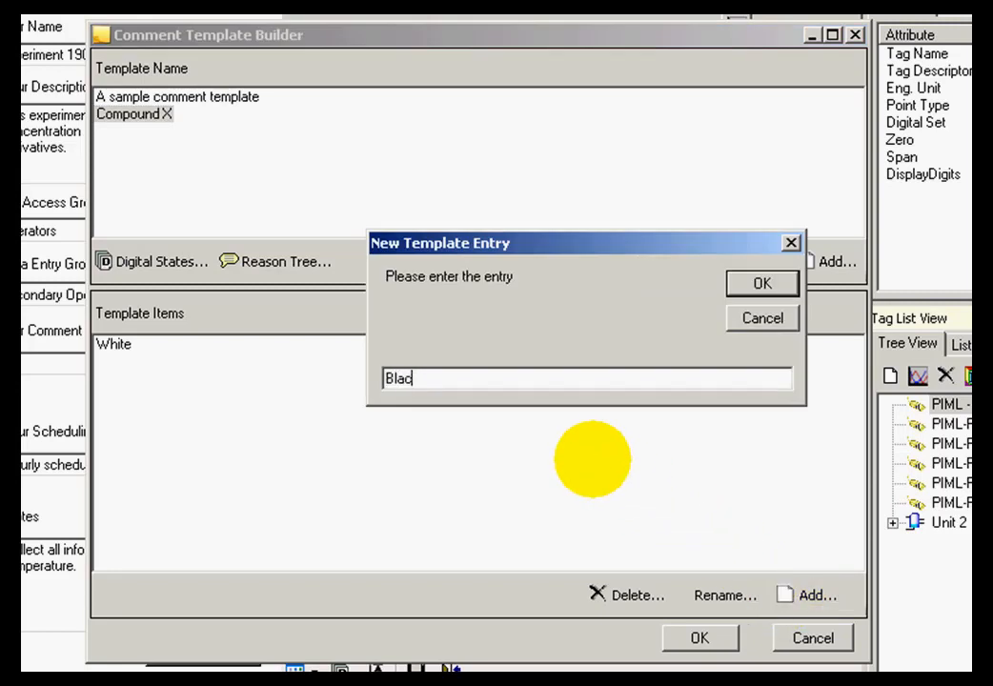
pyautogui.click(762, 284)
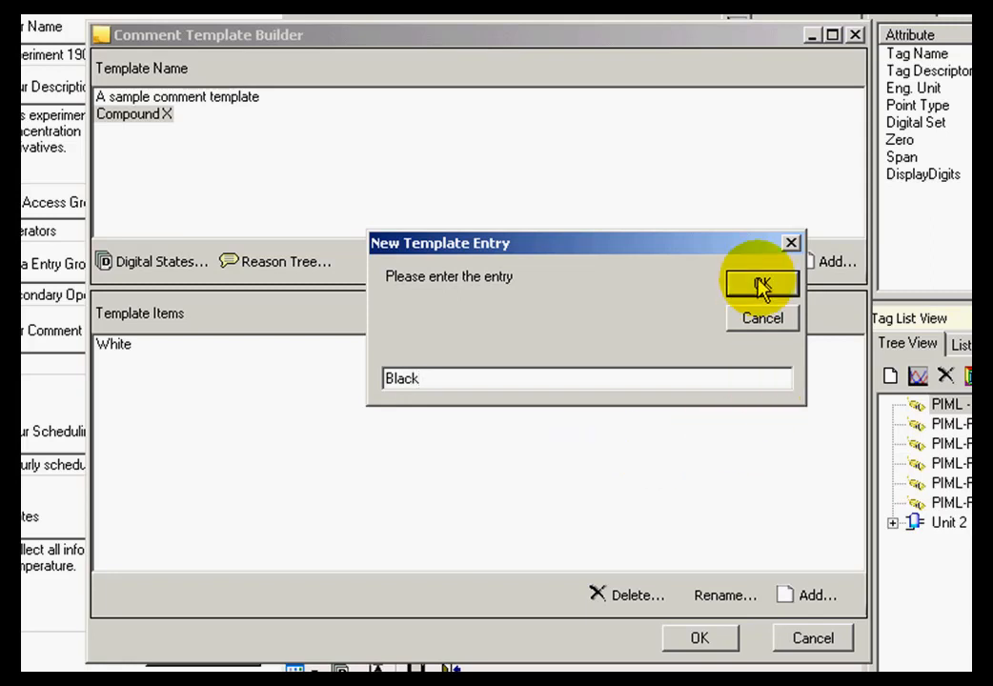
pyautogui.click(791, 594)
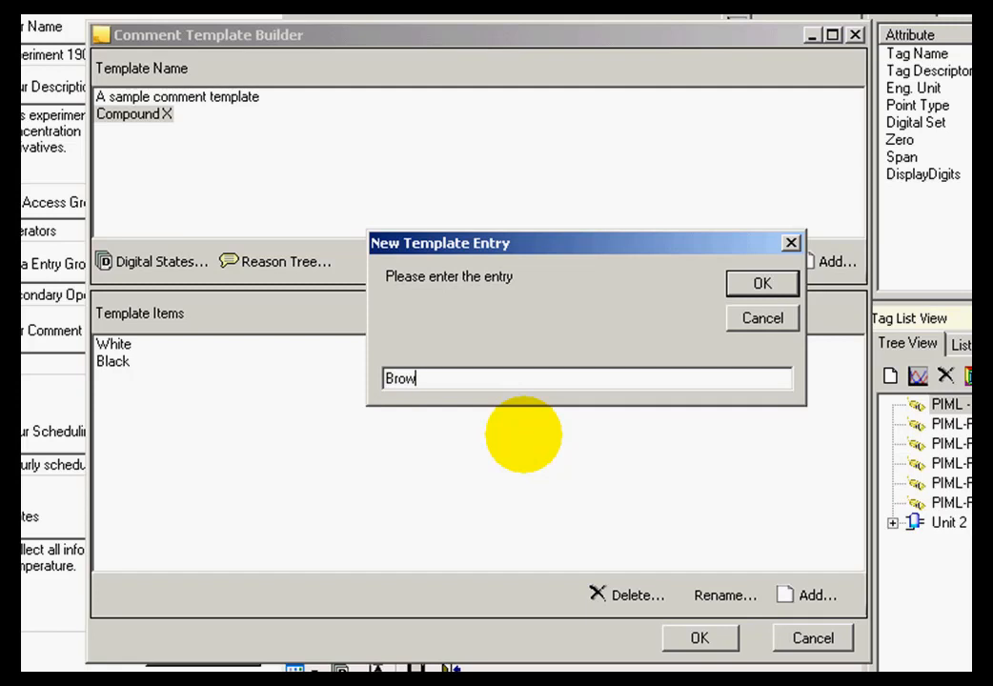
pyautogui.click(753, 286)
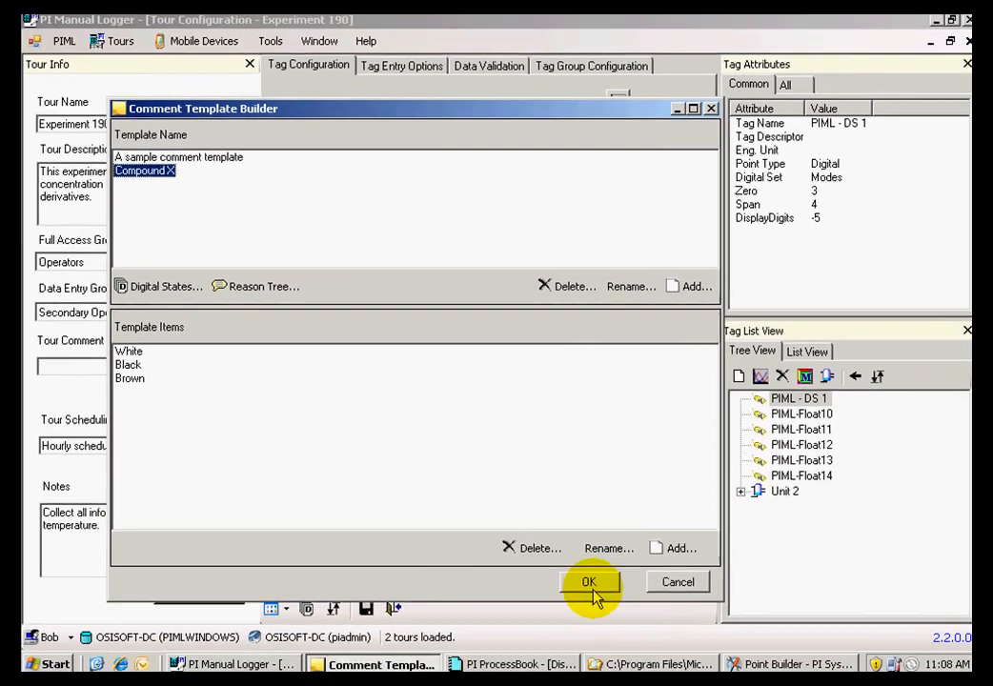
pyautogui.click(635, 604)
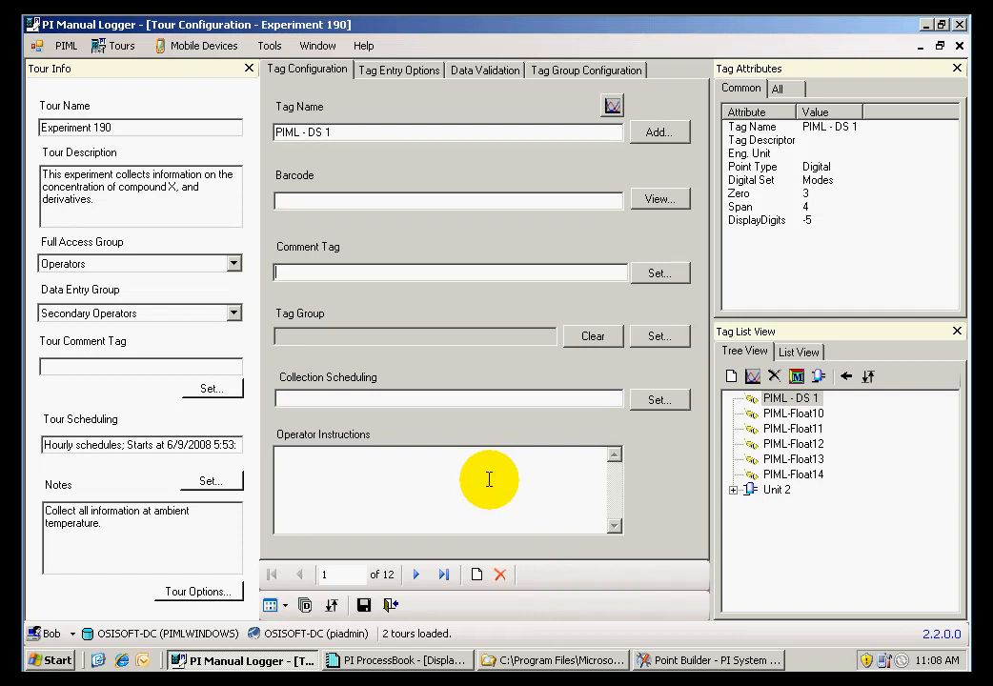
# Save the changes to the Experiment 190 tour and close its configuration
pyautogui.click(363, 604)
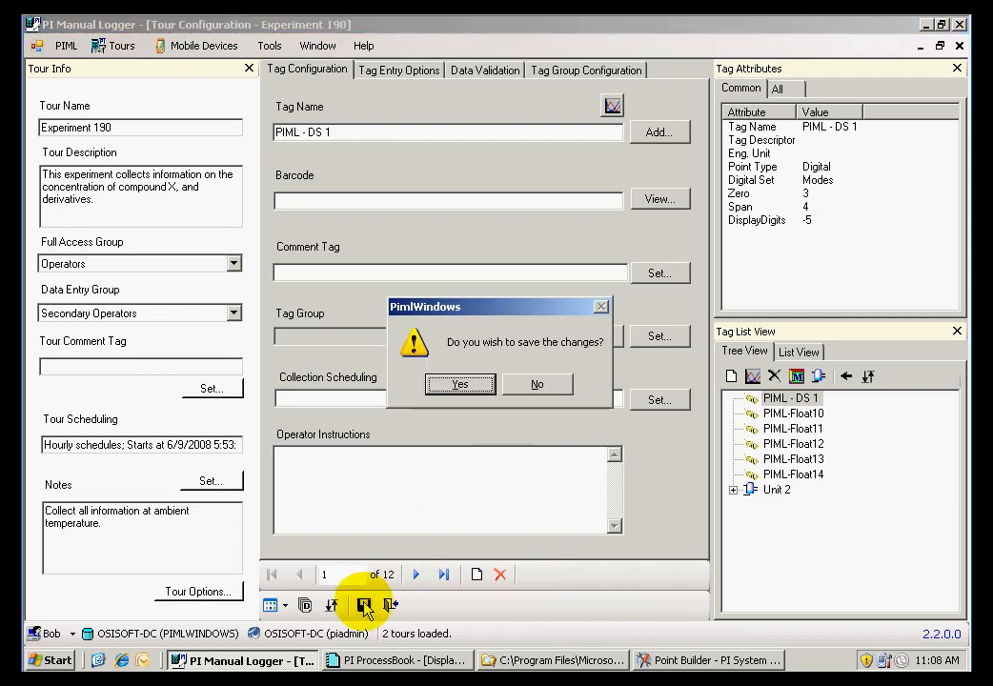
pyautogui.click(455, 384)
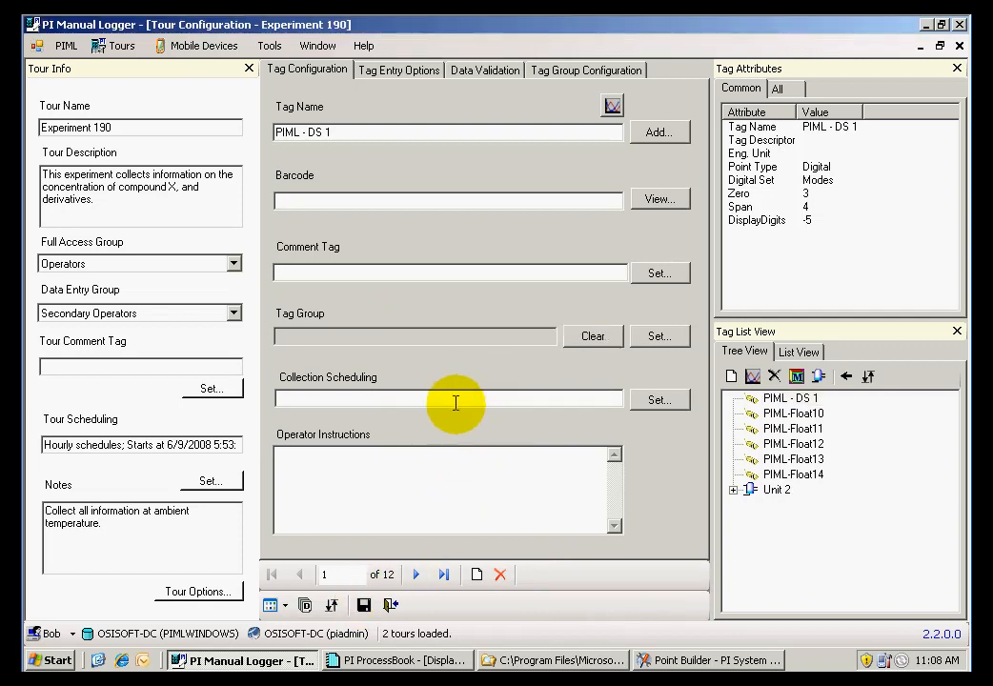
pyautogui.click(391, 605)
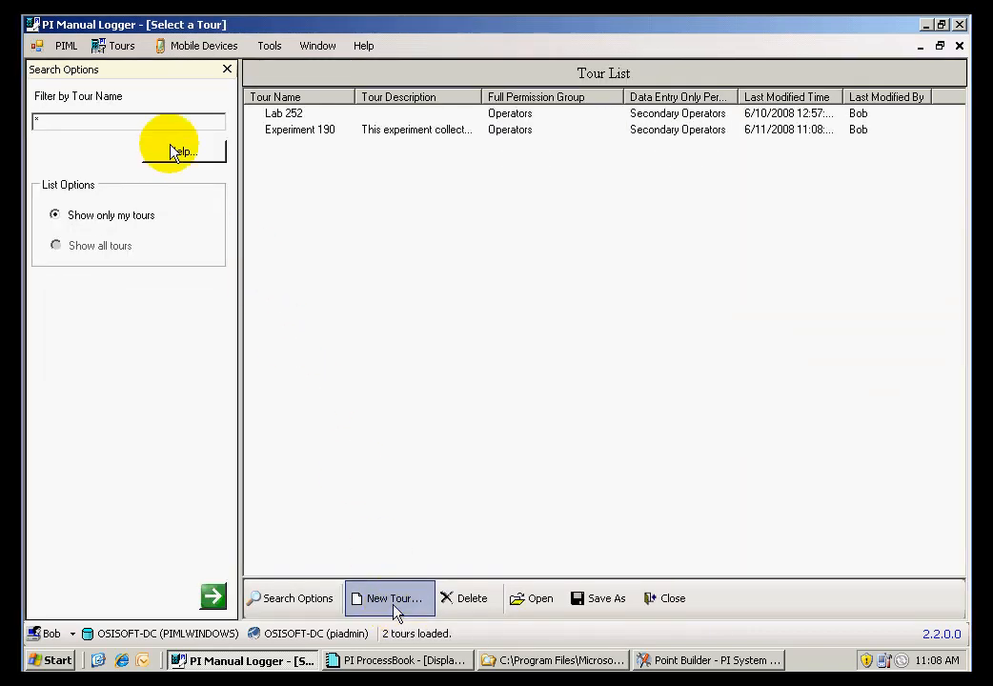
# Create a new tour run for Experiment 190 with the time stamp 6/11/2008 8:53:31 AM
pyautogui.click(122, 49)
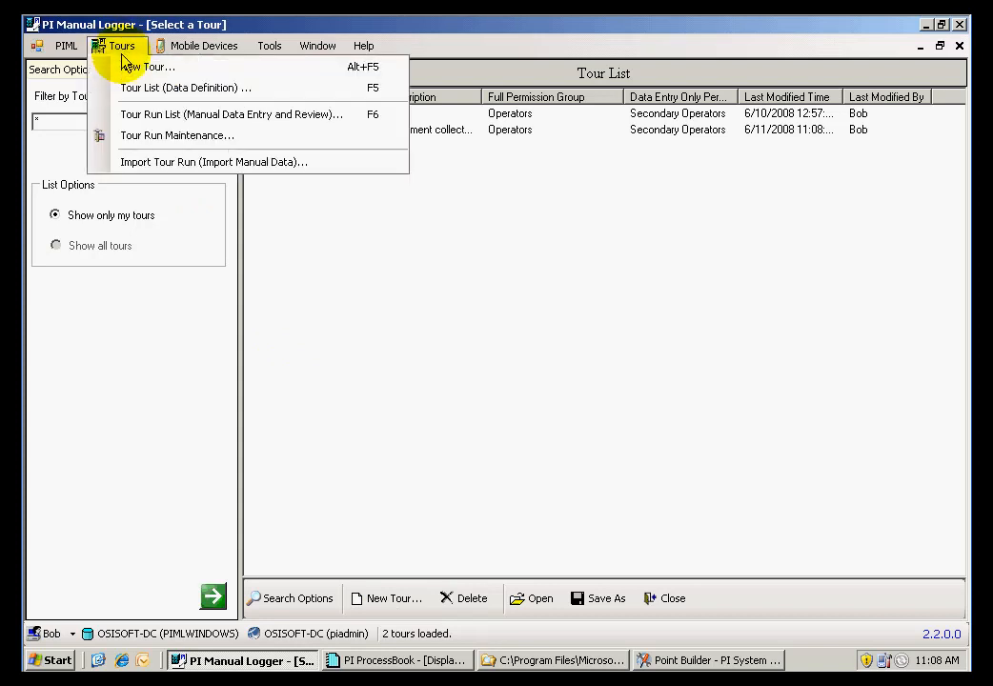
pyautogui.click(134, 113)
pyautogui.click(267, 133)
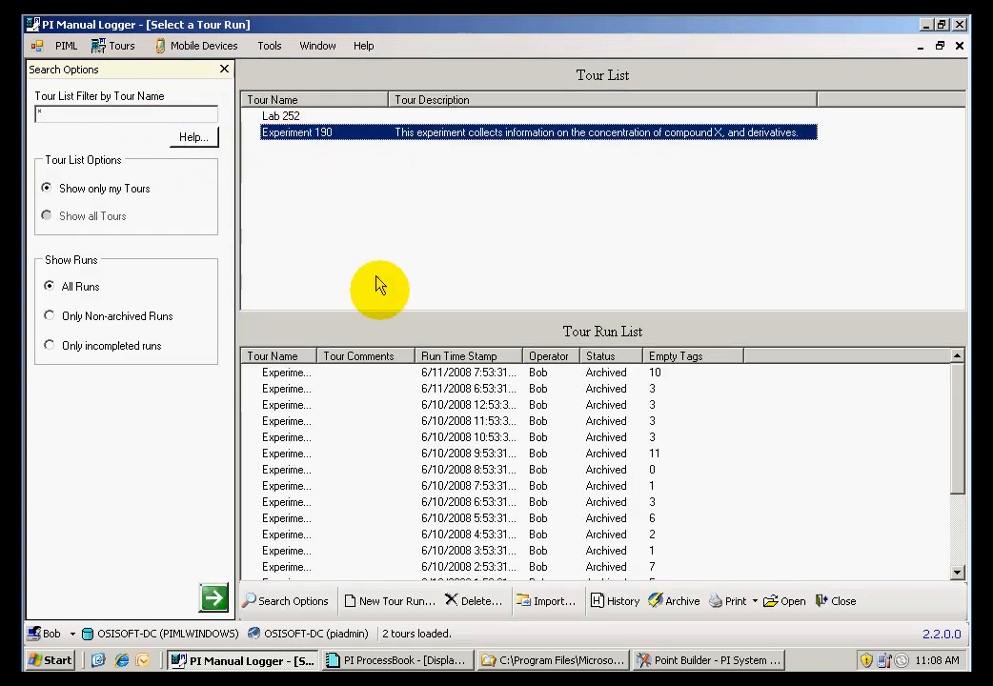
pyautogui.click(391, 598)
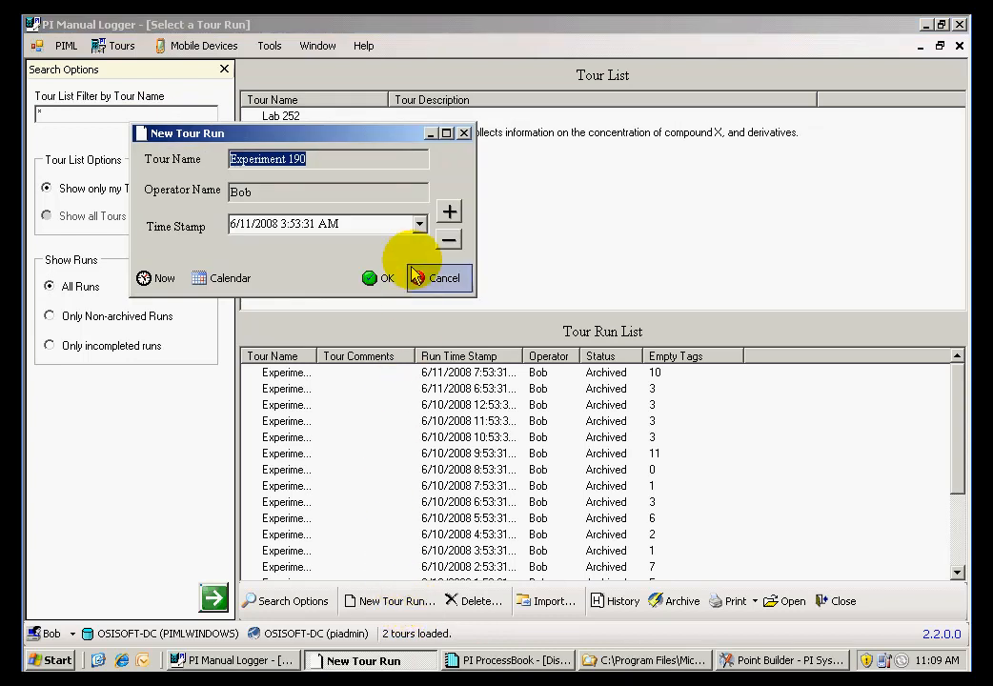
pyautogui.click(449, 212)
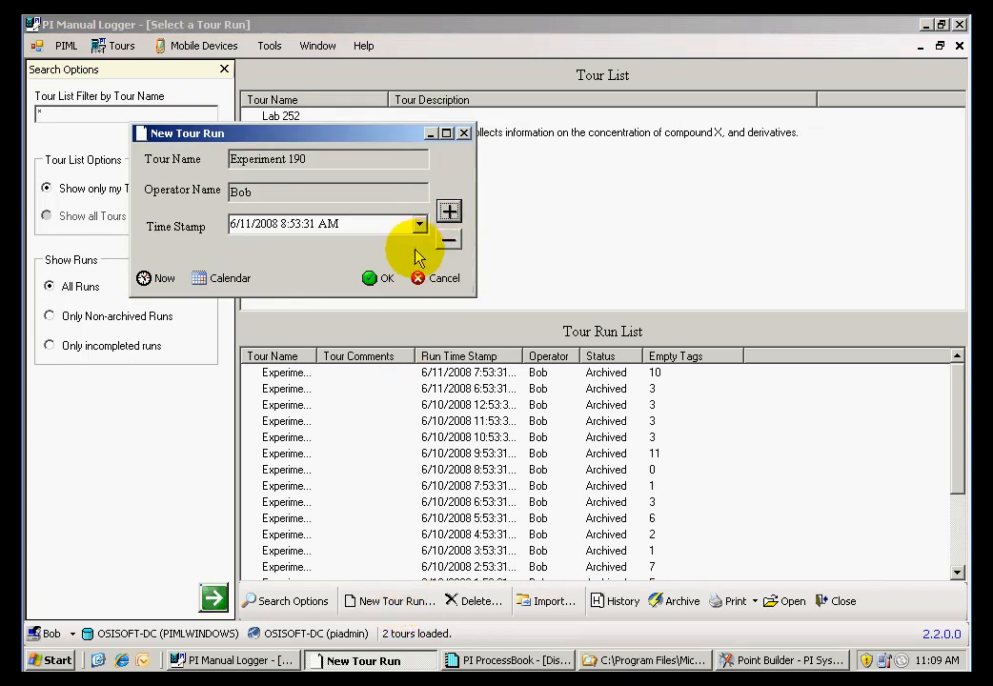
pyautogui.click(377, 277)
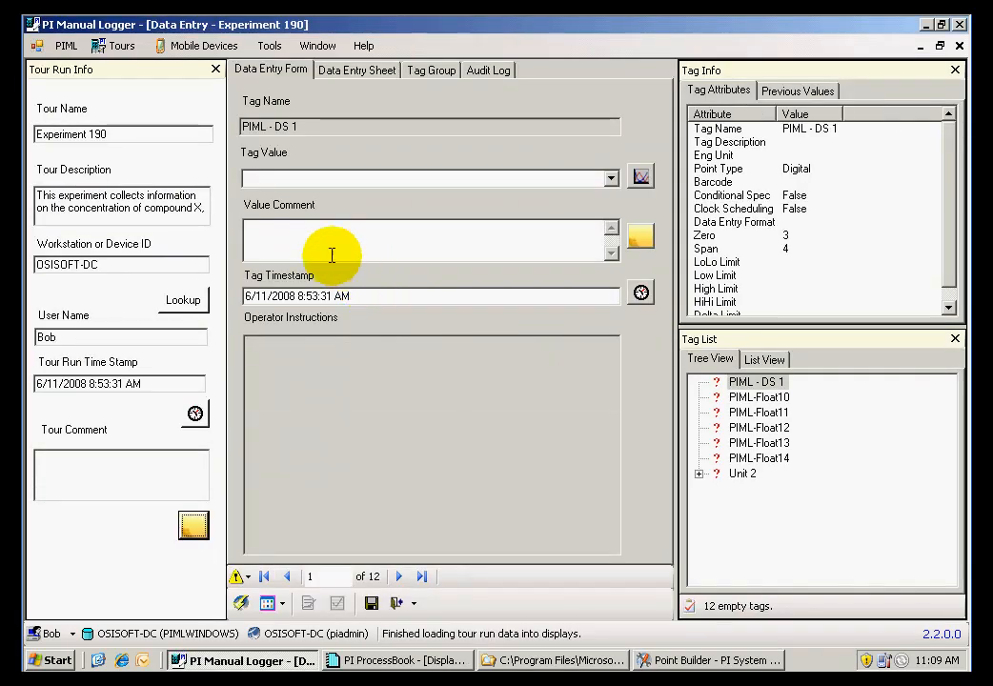
# Set the value of the PIML - DS 1 tag to Manual
pyautogui.click(606, 180)
pyautogui.click(583, 200)
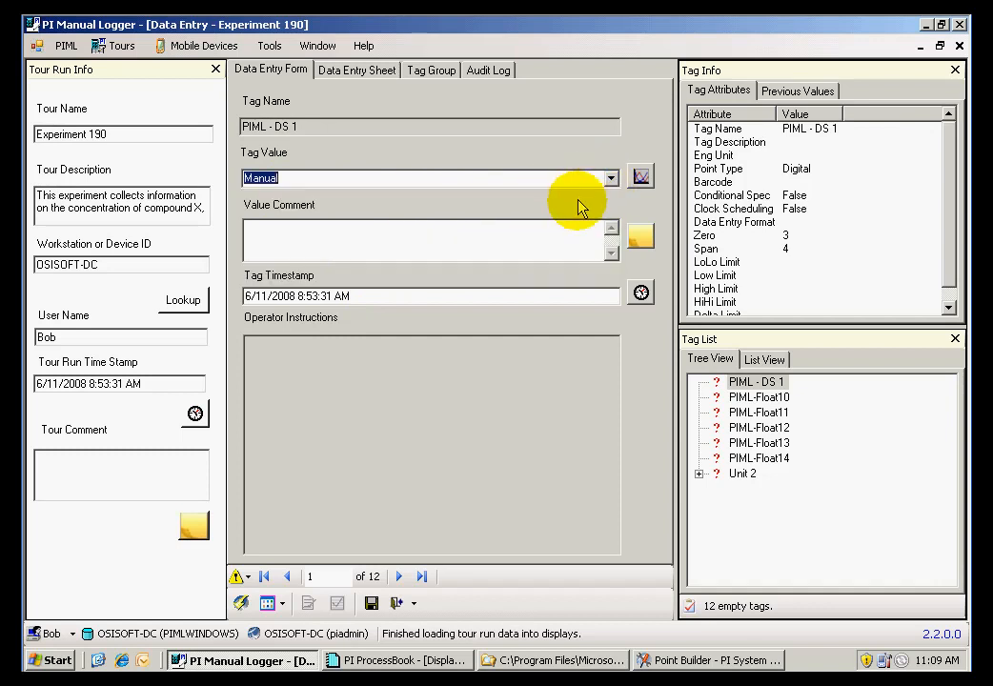
pyautogui.click(510, 243)
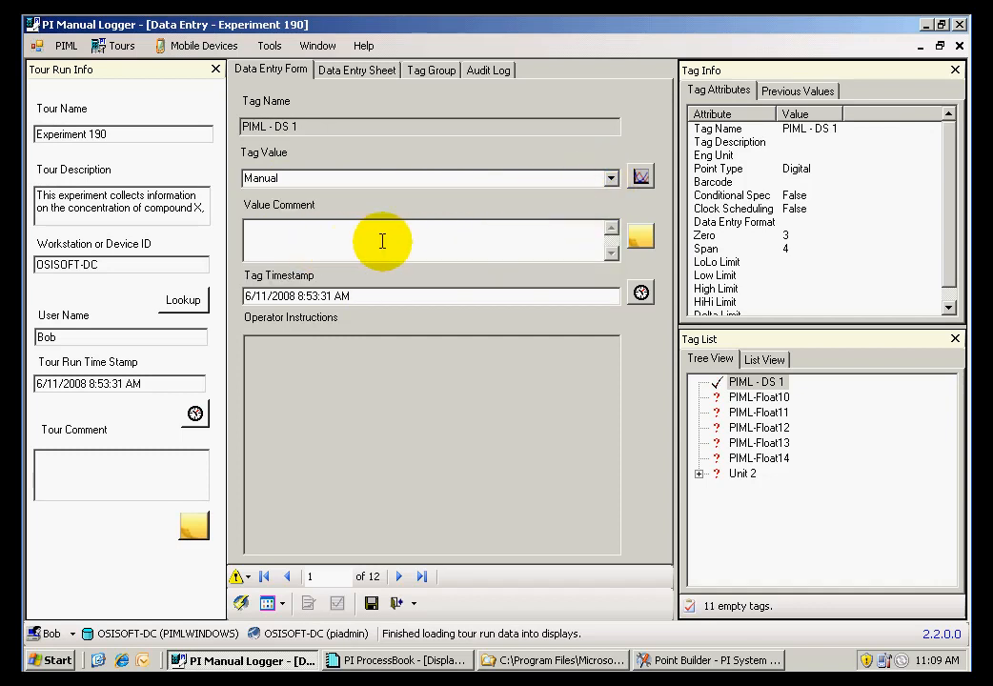
# Fill the value comment of PIML - DS 1 with the White entry from the Compound X comment template
pyautogui.click(639, 243)
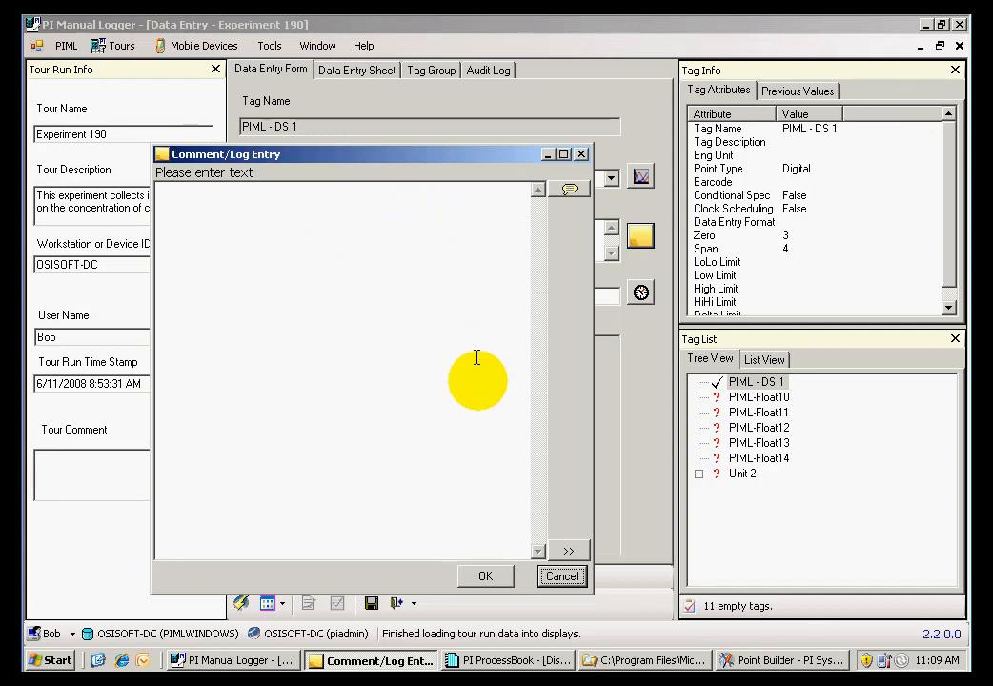
pyautogui.click(568, 551)
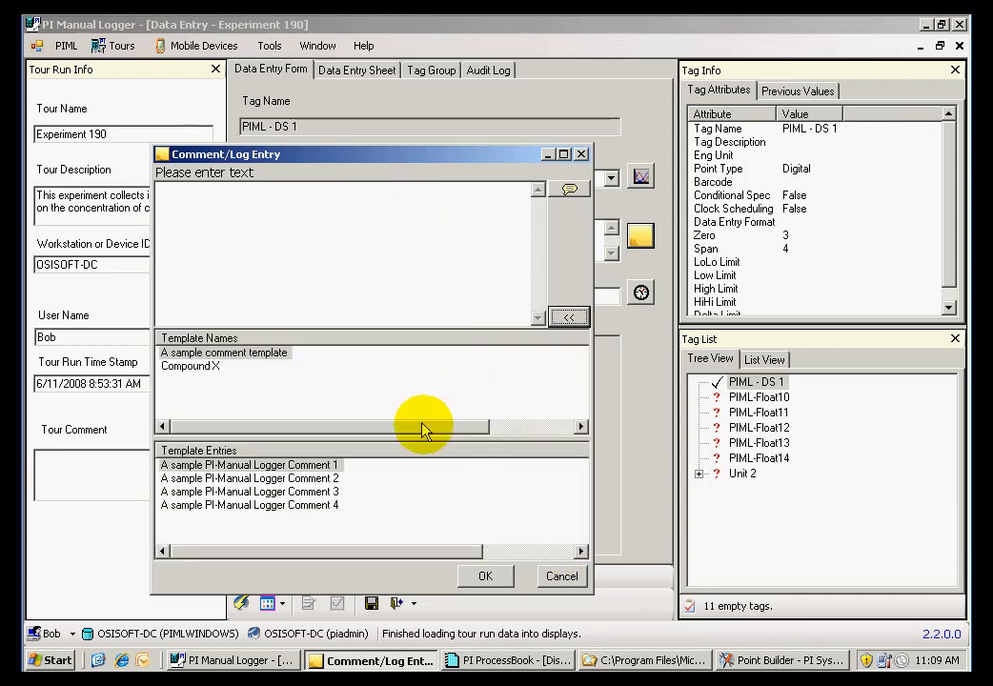
pyautogui.click(211, 373)
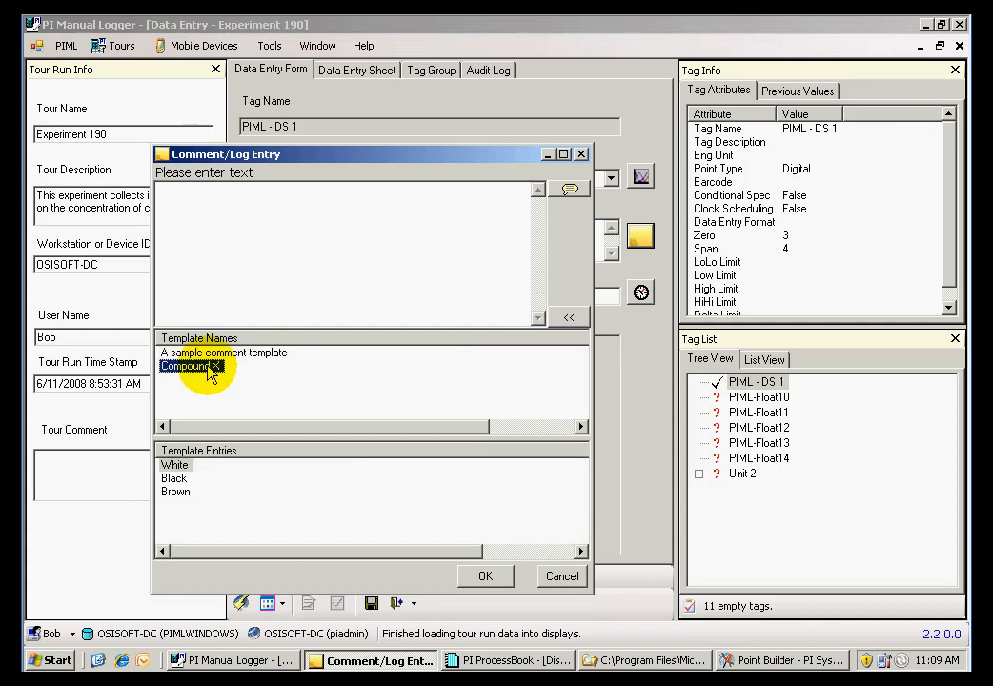
pyautogui.click(175, 466)
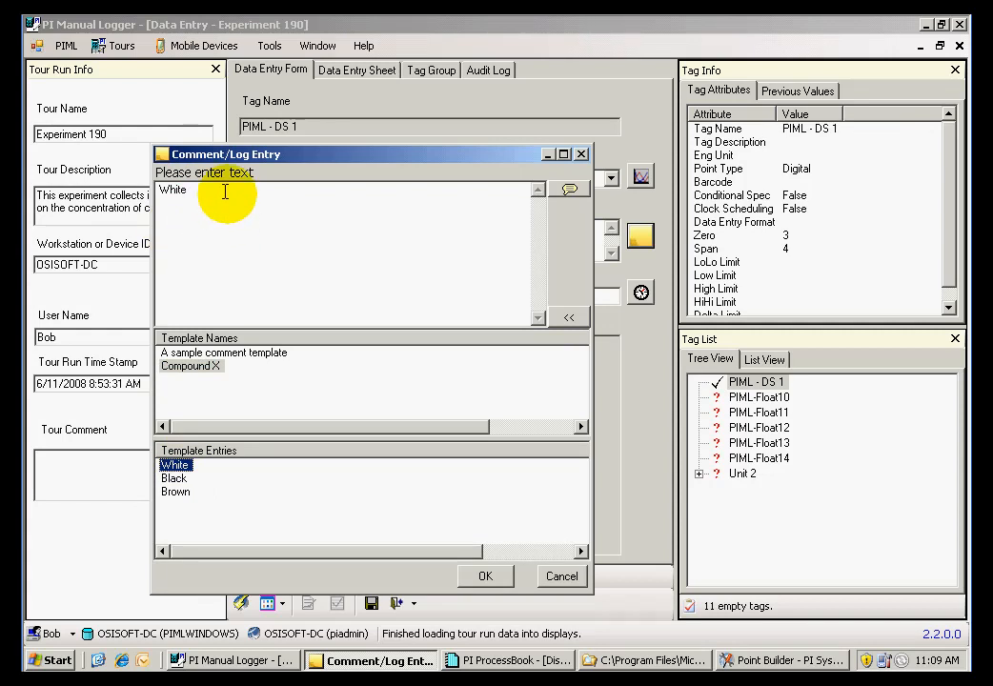
pyautogui.click(488, 575)
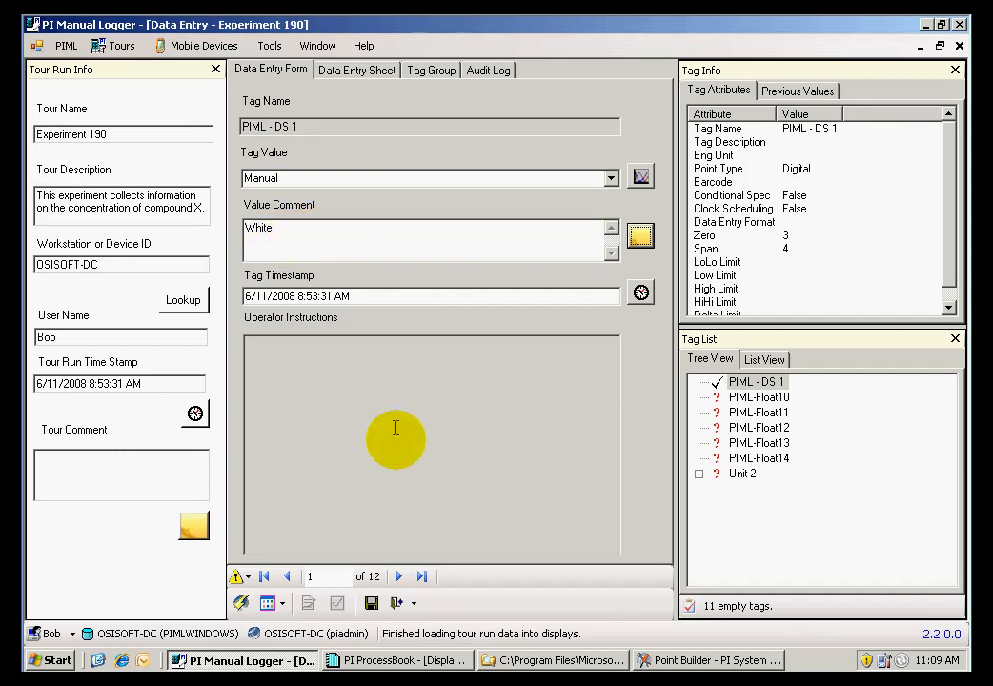
# Save the tour run's changes and exit its data entry
pyautogui.click(372, 602)
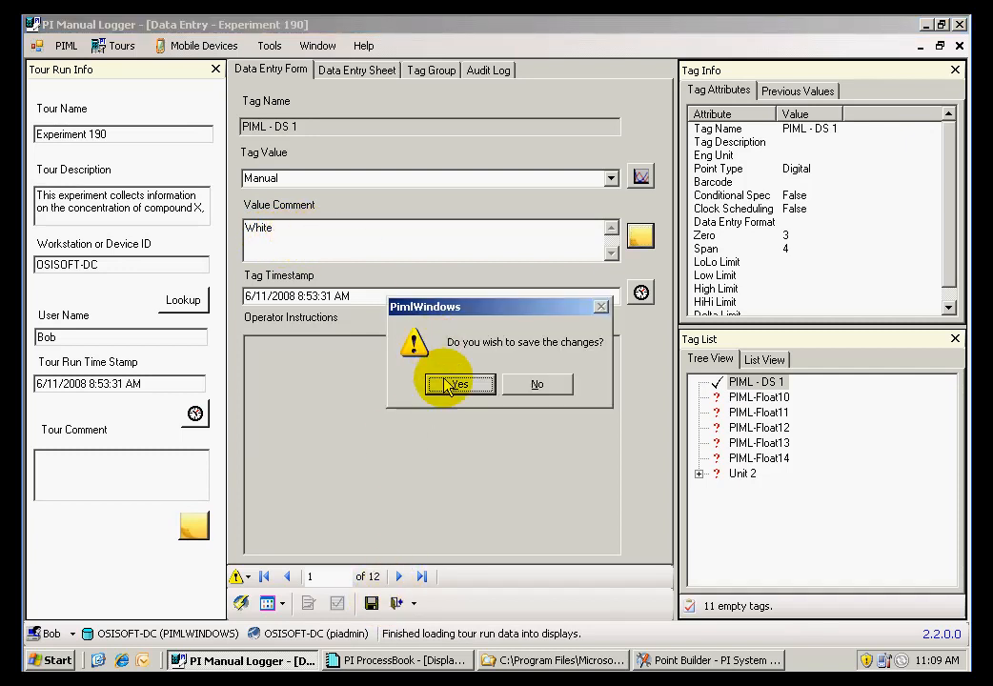
pyautogui.click(448, 384)
pyautogui.click(398, 602)
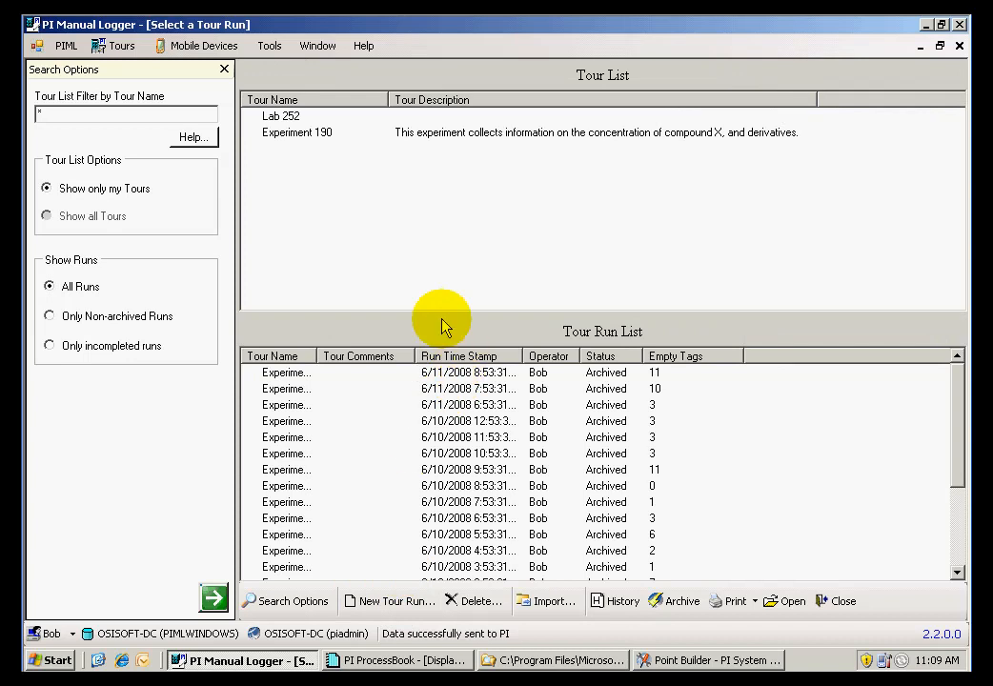
# Open the Experiment 190 tour configuration and show the Compound X template in the Comment Template Builder
pyautogui.click(117, 45)
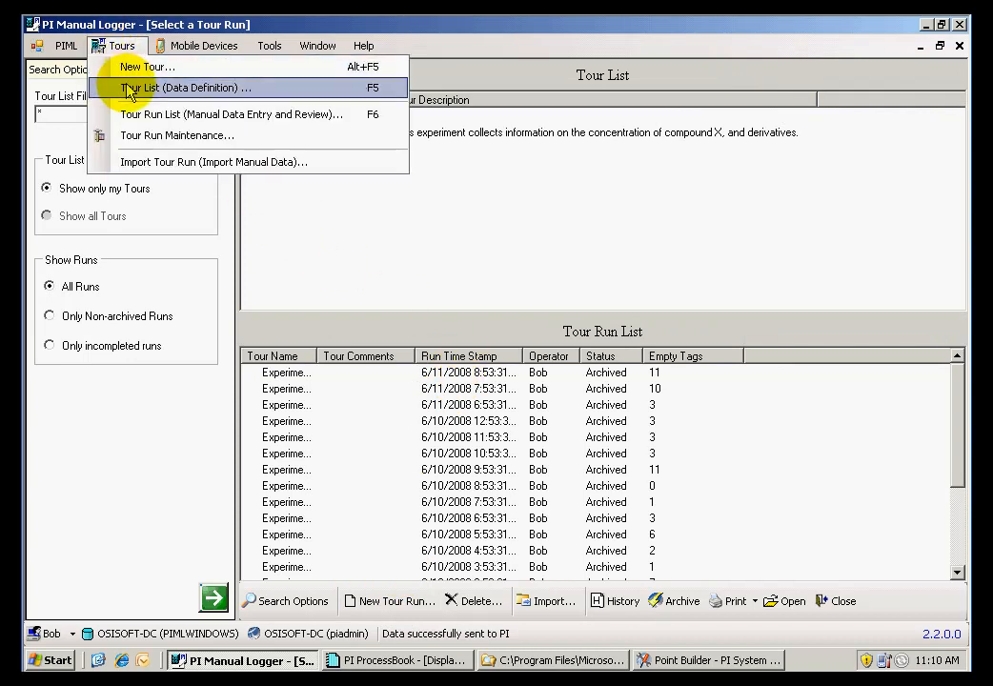
pyautogui.click(129, 89)
pyautogui.doubleClick(329, 131)
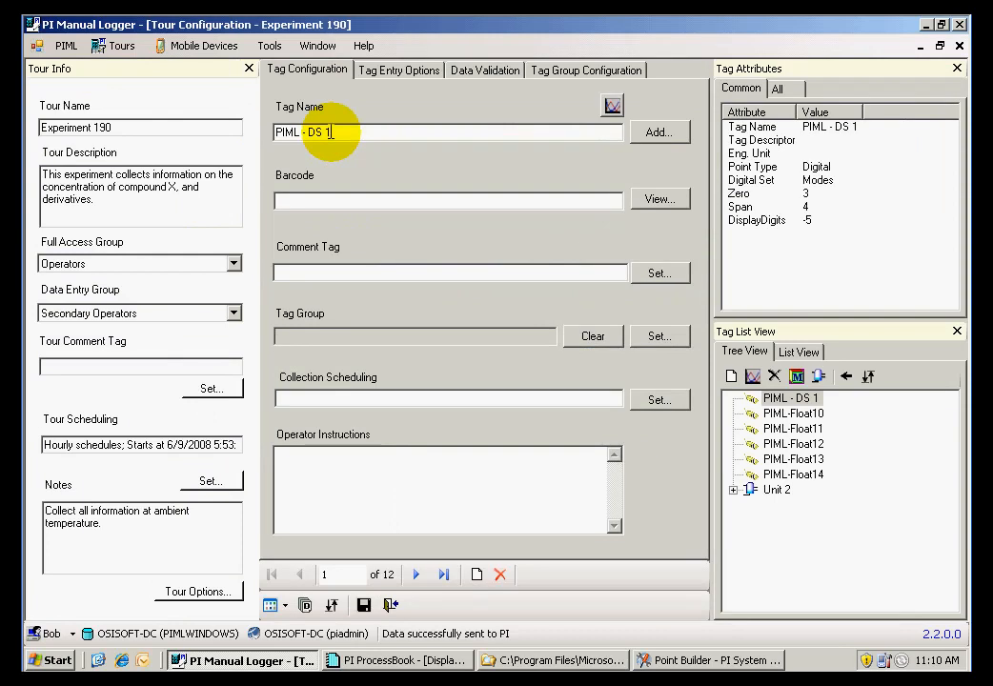
pyautogui.click(267, 45)
pyautogui.click(296, 156)
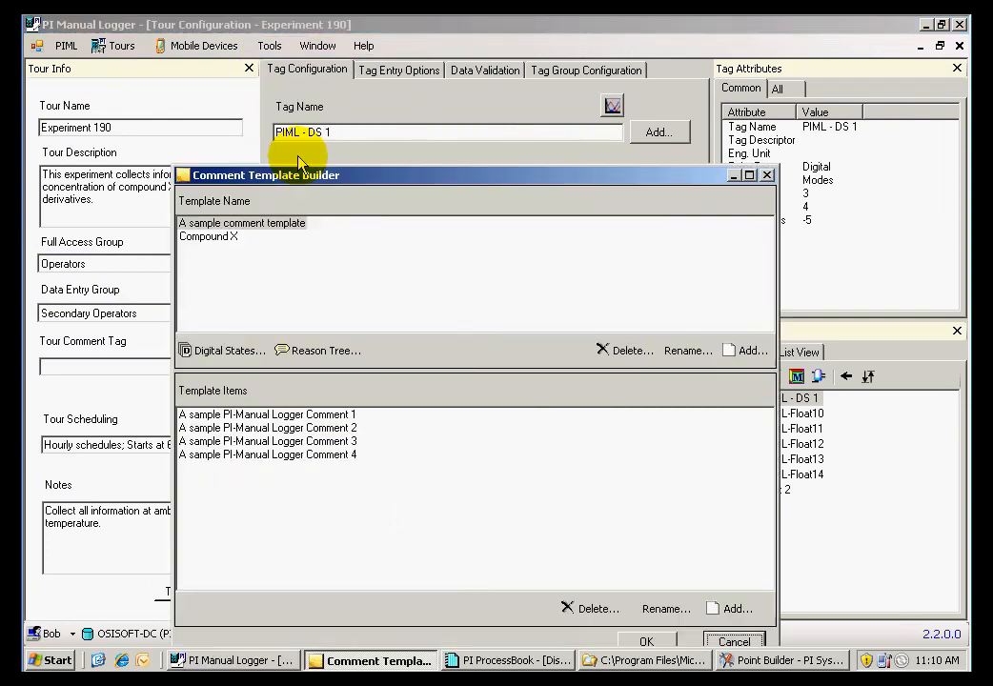
pyautogui.click(215, 236)
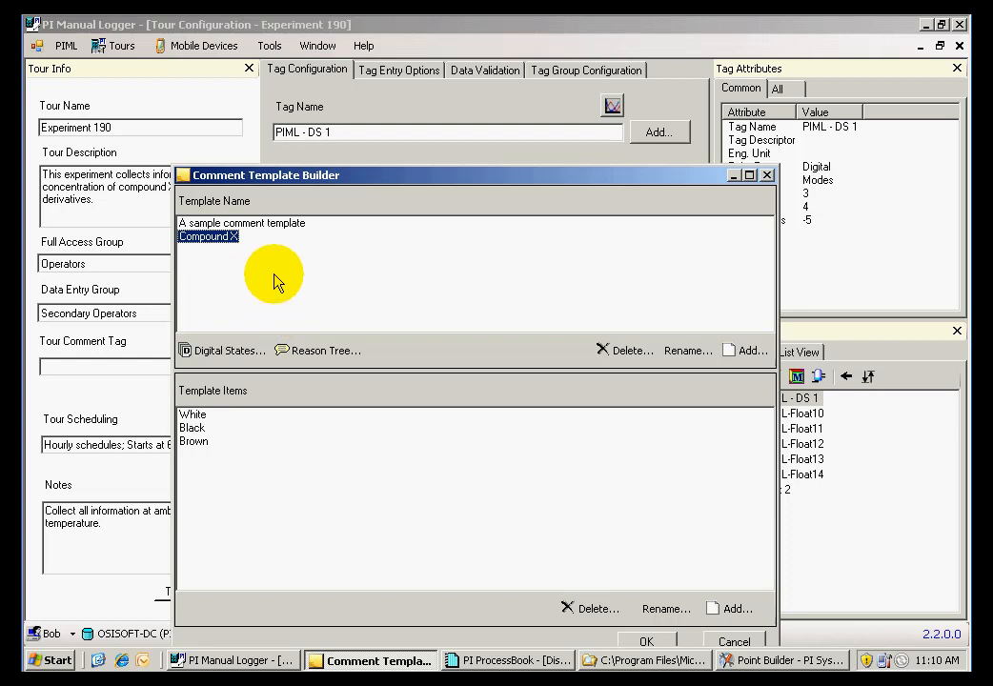
# Import Scan Off, Scan On, Configure, Failed and Error from the SYSTEM digital set as a comment template and close the builder
pyautogui.click(234, 352)
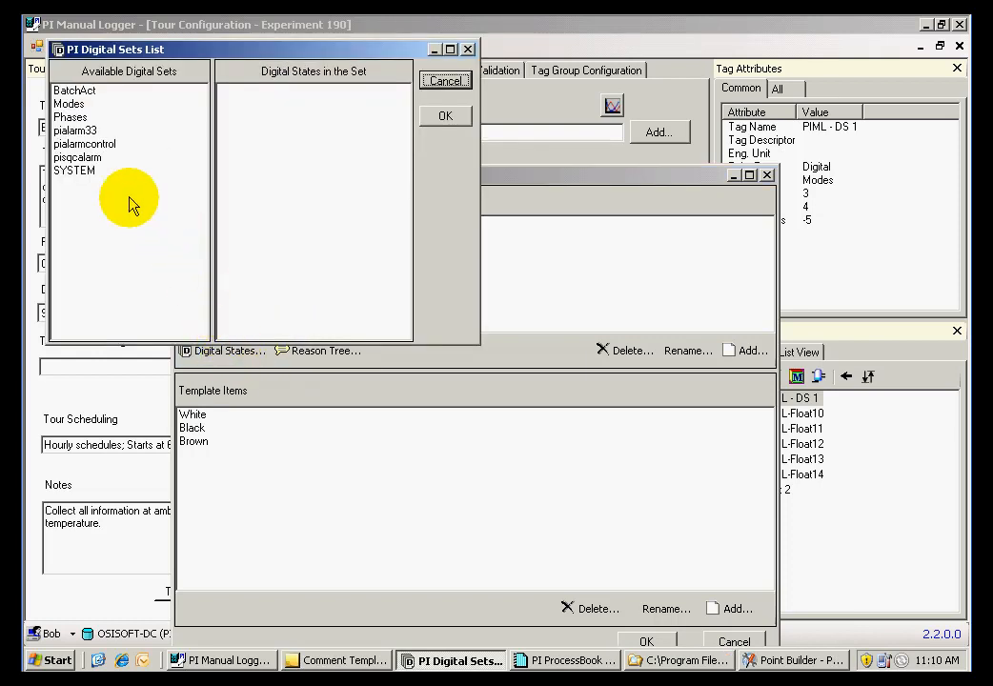
pyautogui.click(76, 171)
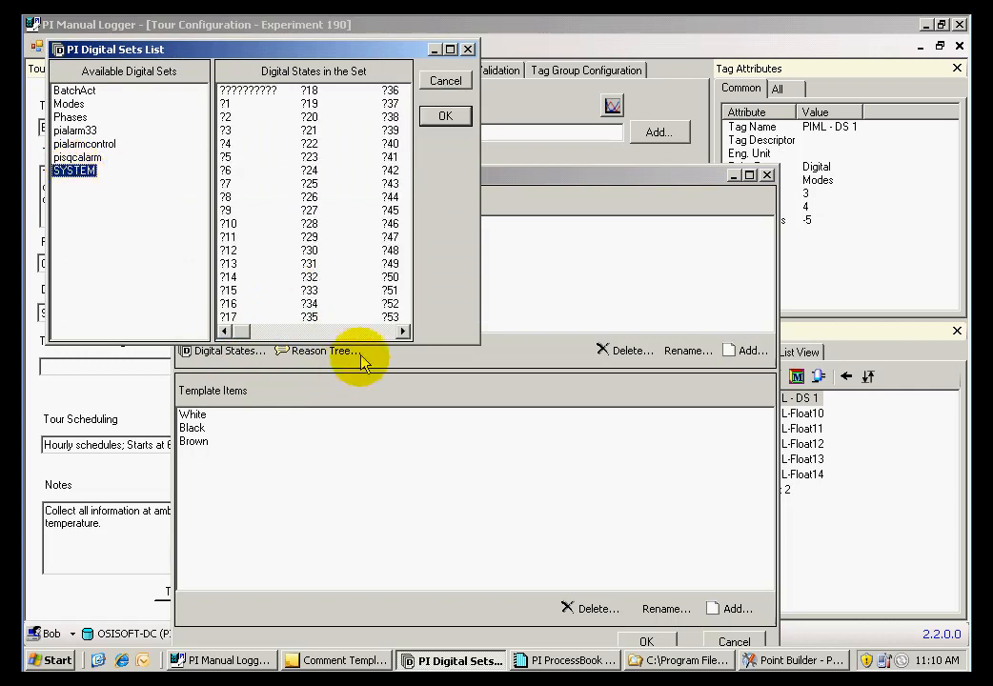
pyautogui.moveTo(370, 337); pyautogui.dragTo(382, 334)
pyautogui.click(387, 335)
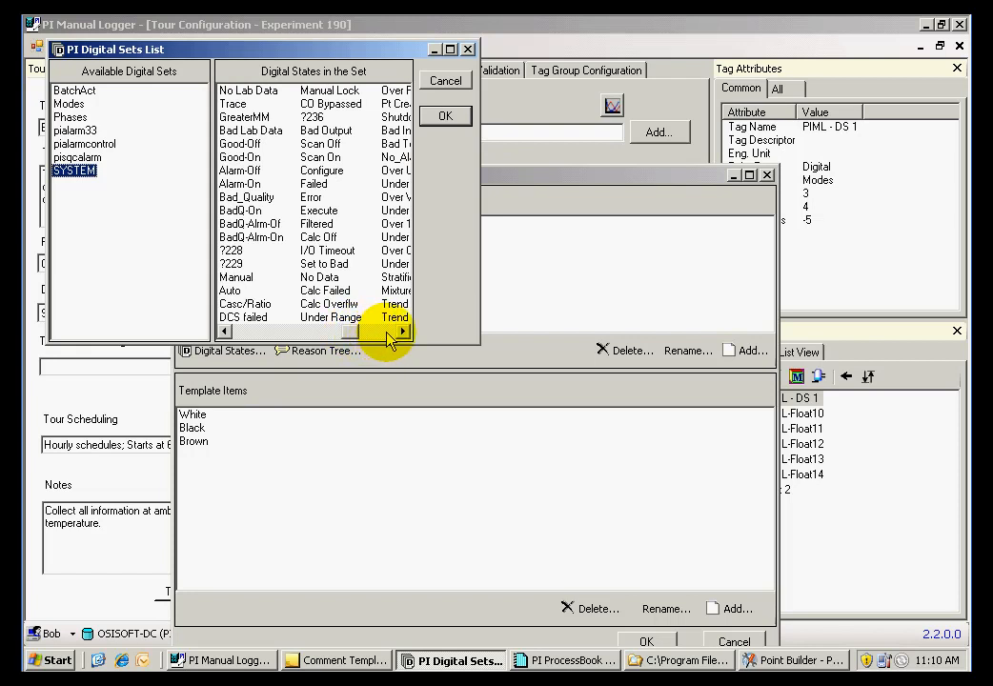
pyautogui.click(322, 186)
pyautogui.moveTo(328, 197); pyautogui.dragTo(321, 143)
pyautogui.click(445, 115)
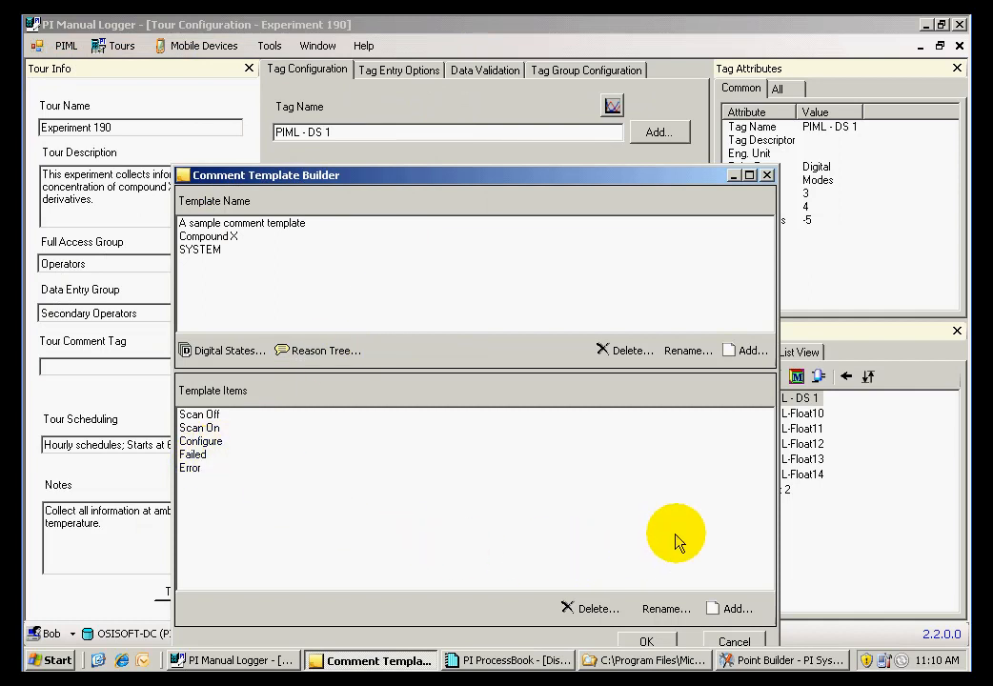
pyautogui.click(645, 642)
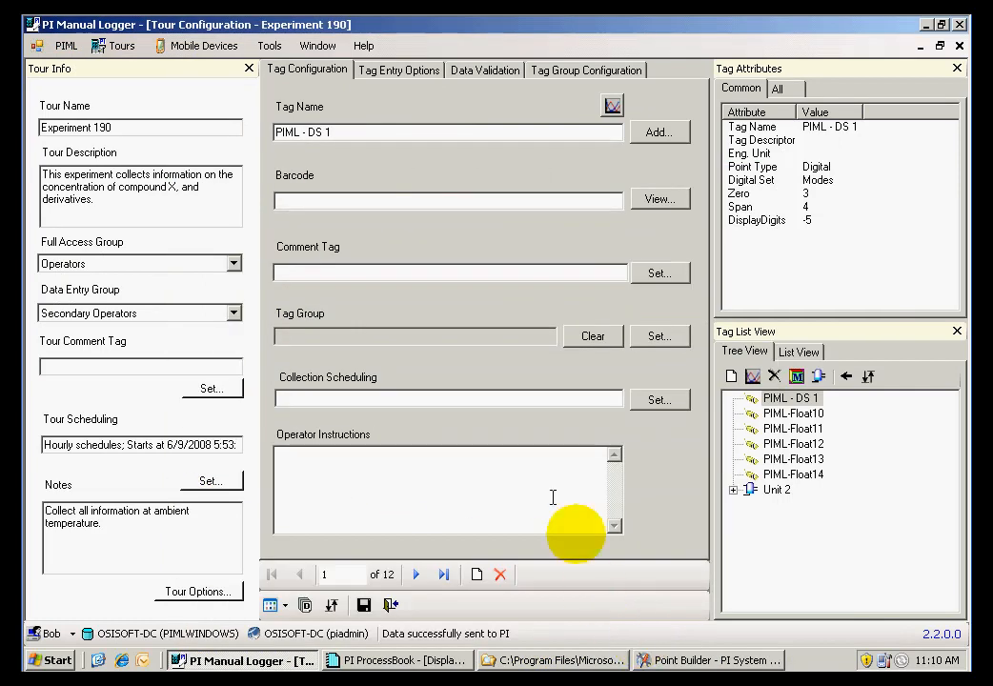